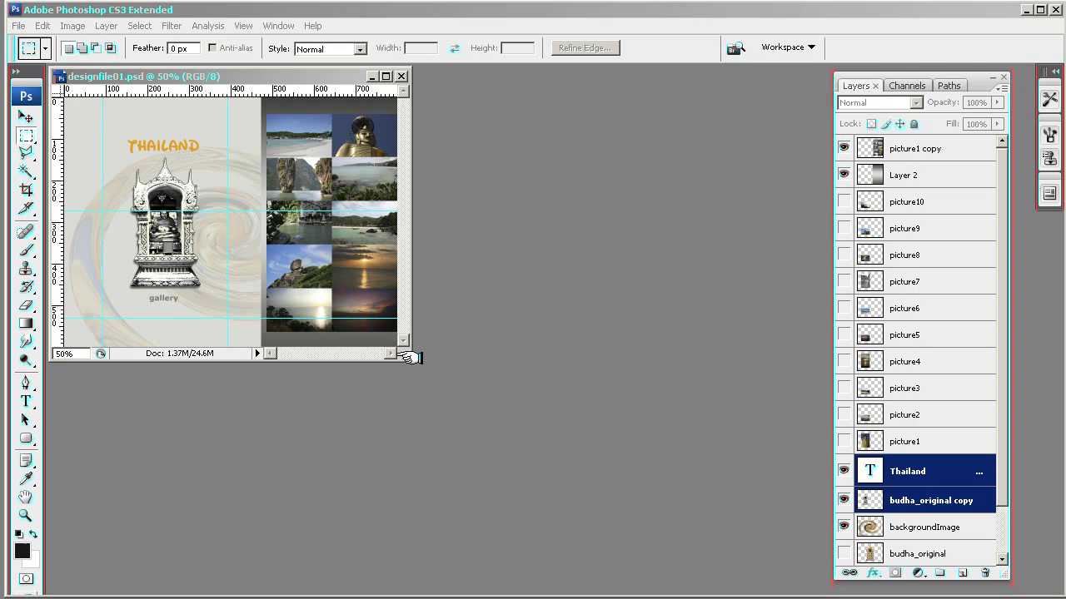
- Enlarge the designfile01.psd window and zoom the Thailand gallery layout to 100%
{"action": "left_click_drag", "start_coordinate": [409, 357], "coordinate": [696, 534]}
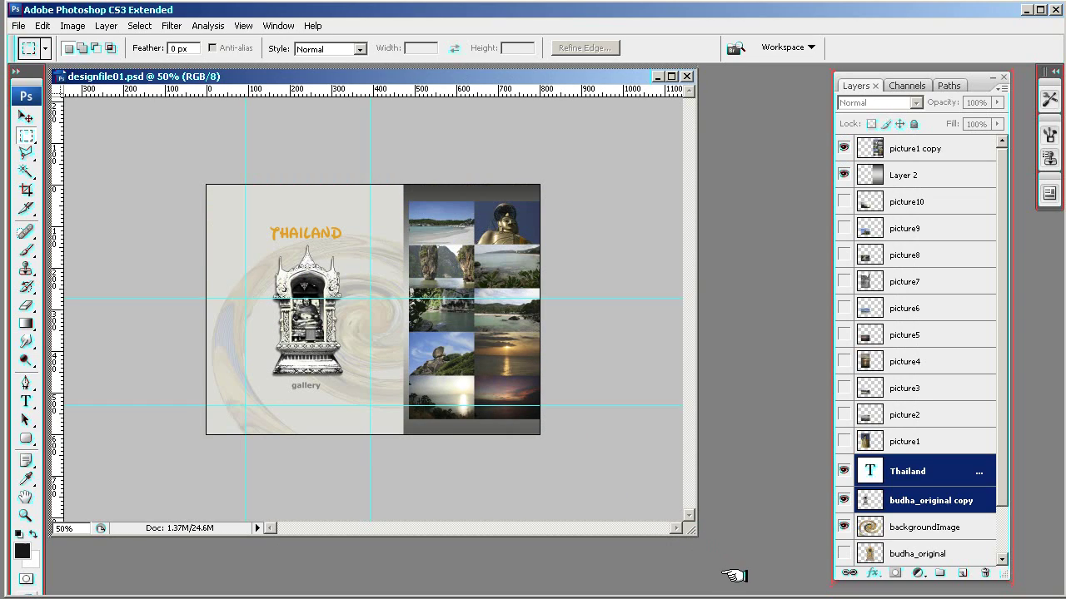
{"action": "left_click_drag", "start_coordinate": [734, 575], "coordinate": [736, 577]}
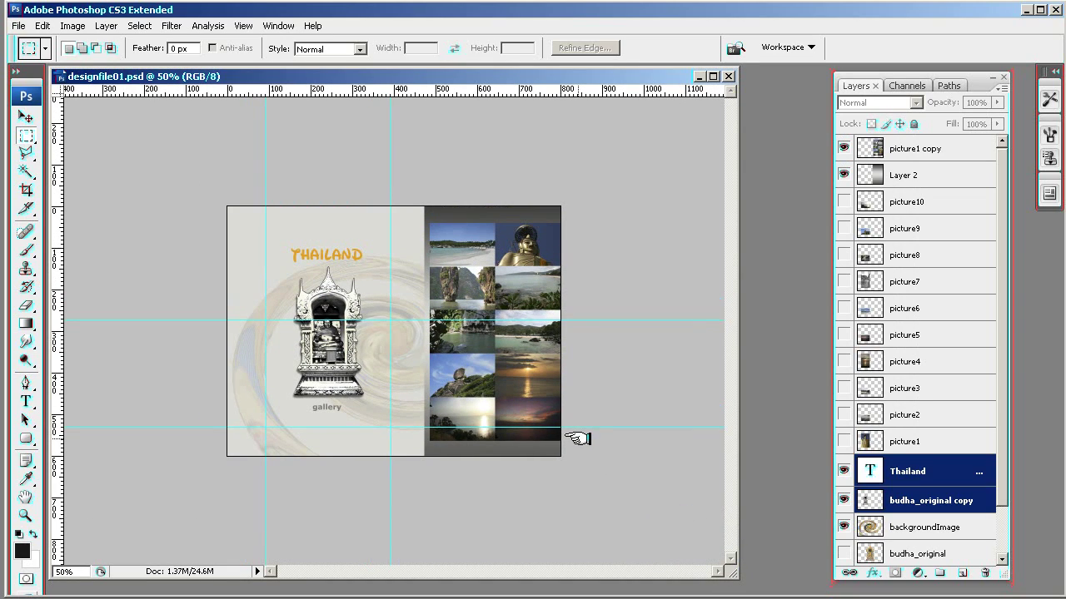
{"action": "key", "text": "ctrl+plus"}
{"action": "key", "text": "ctrl+plus"}
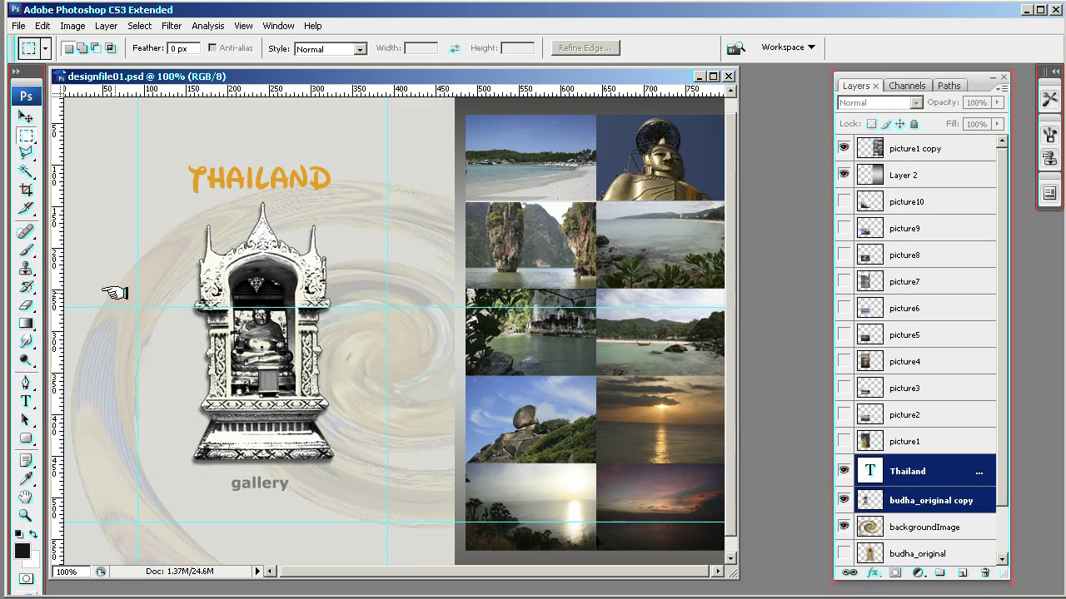
{"action": "left_click", "coordinate": [25, 400]}
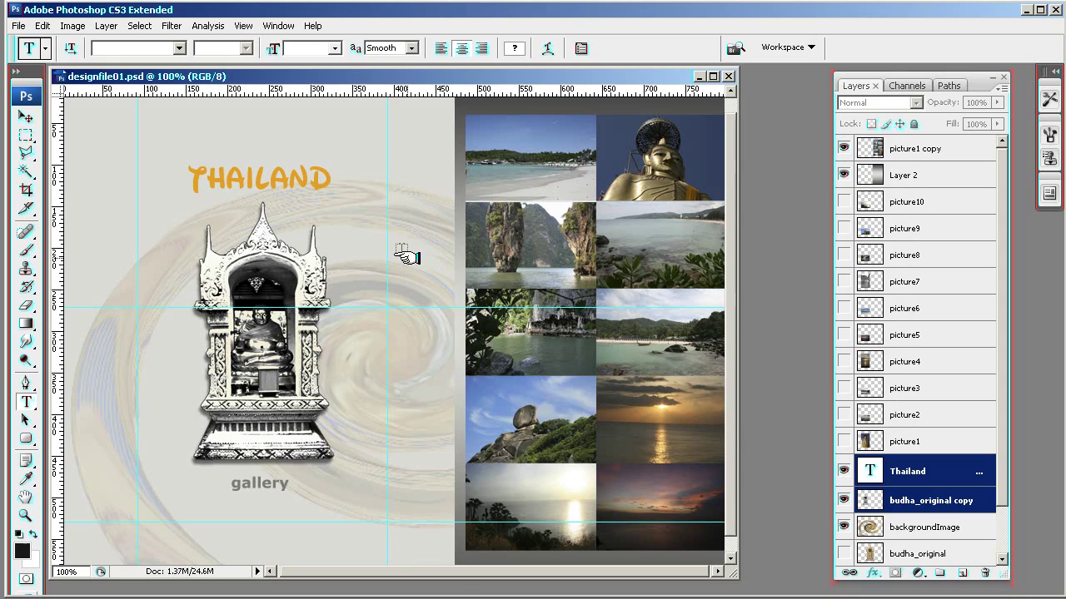
{"action": "left_click", "coordinate": [844, 175]}
{"action": "left_click", "coordinate": [844, 148]}
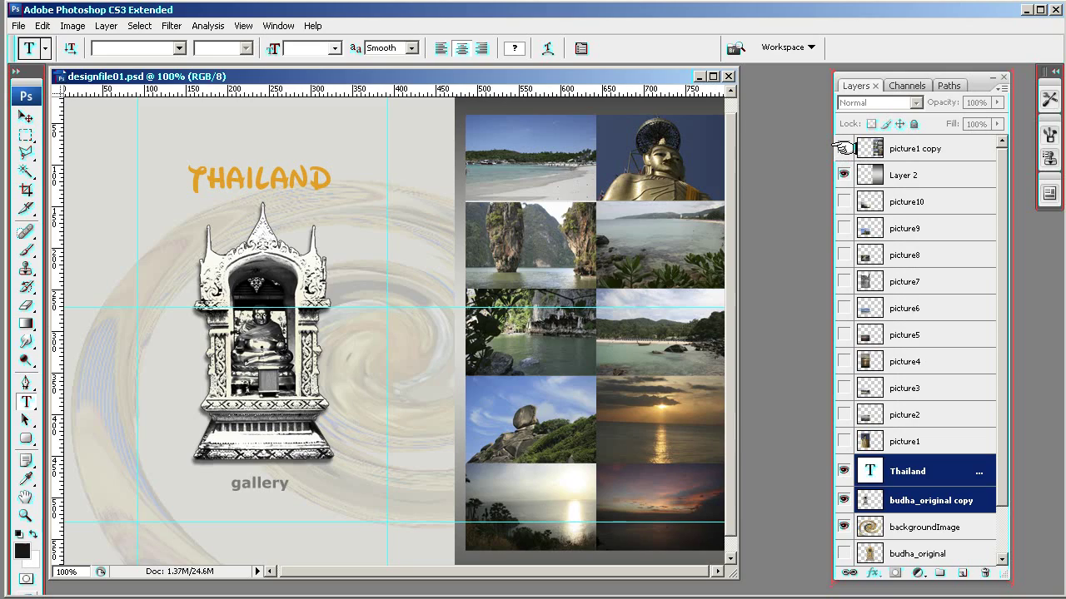
{"action": "left_click", "coordinate": [844, 149]}
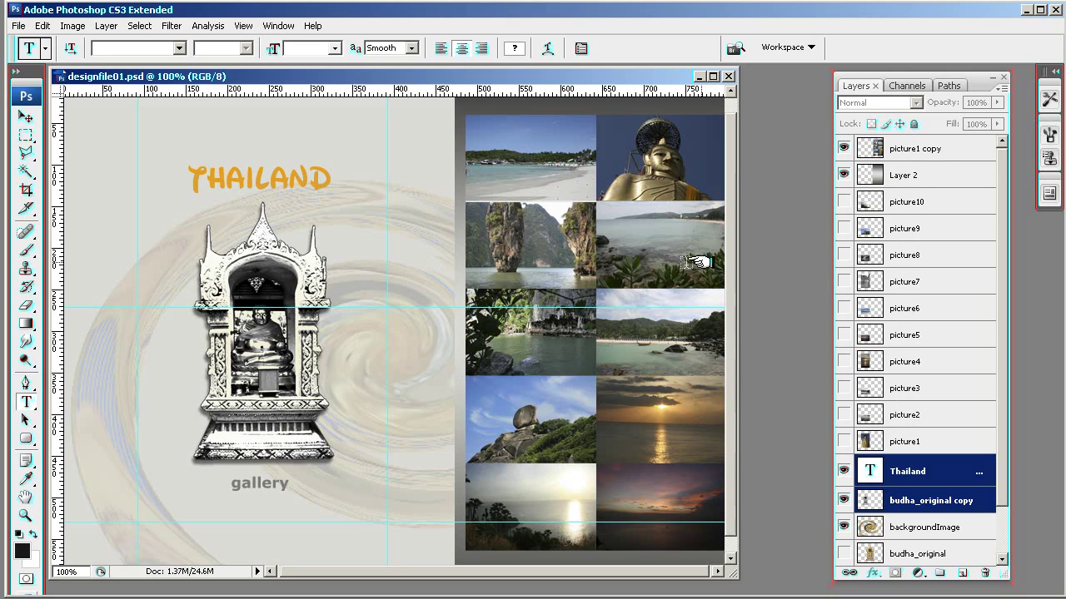
{"action": "left_click", "coordinate": [845, 148]}
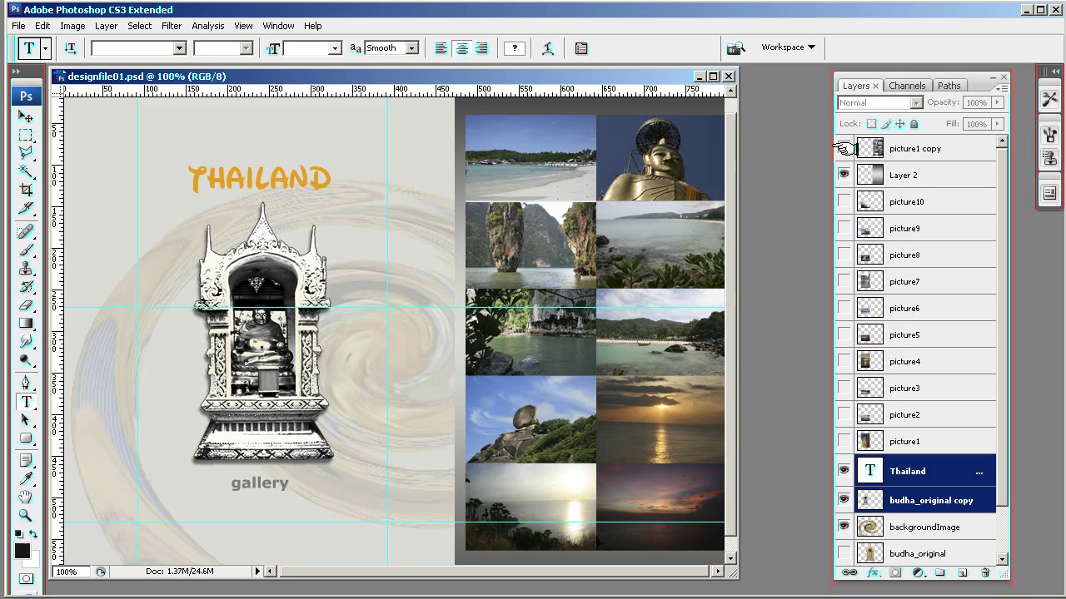
{"action": "left_click", "coordinate": [844, 148]}
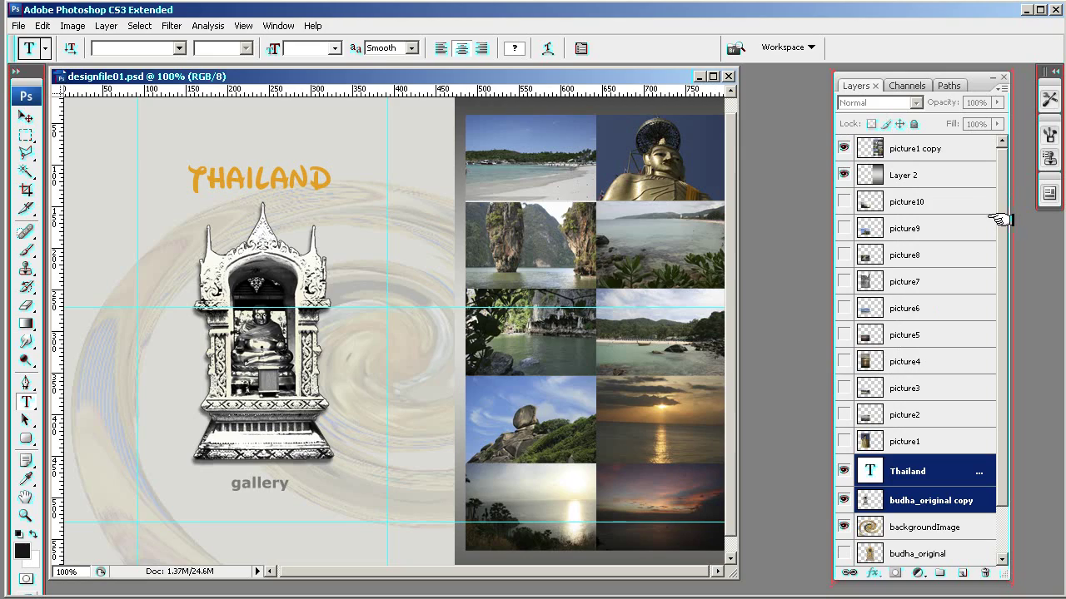
{"action": "mouse_move", "coordinate": [1003, 237]}
{"action": "left_mouse_down"}
{"action": "mouse_move", "coordinate": [1003, 300]}
{"action": "mouse_move", "coordinate": [999, 223]}
{"action": "left_mouse_up"}
{"action": "left_click_drag", "start_coordinate": [996, 362], "coordinate": [957, 284]}
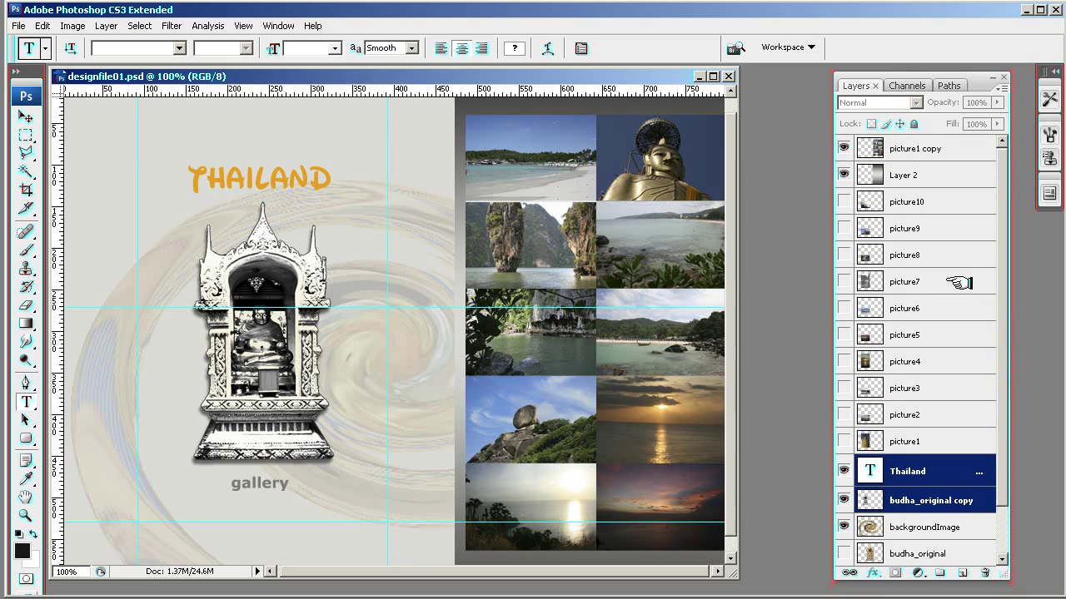
- Select Layer 2 and browse the Layer menu without choosing a command
{"action": "left_click", "coordinate": [896, 177]}
{"action": "left_click", "coordinate": [106, 26]}
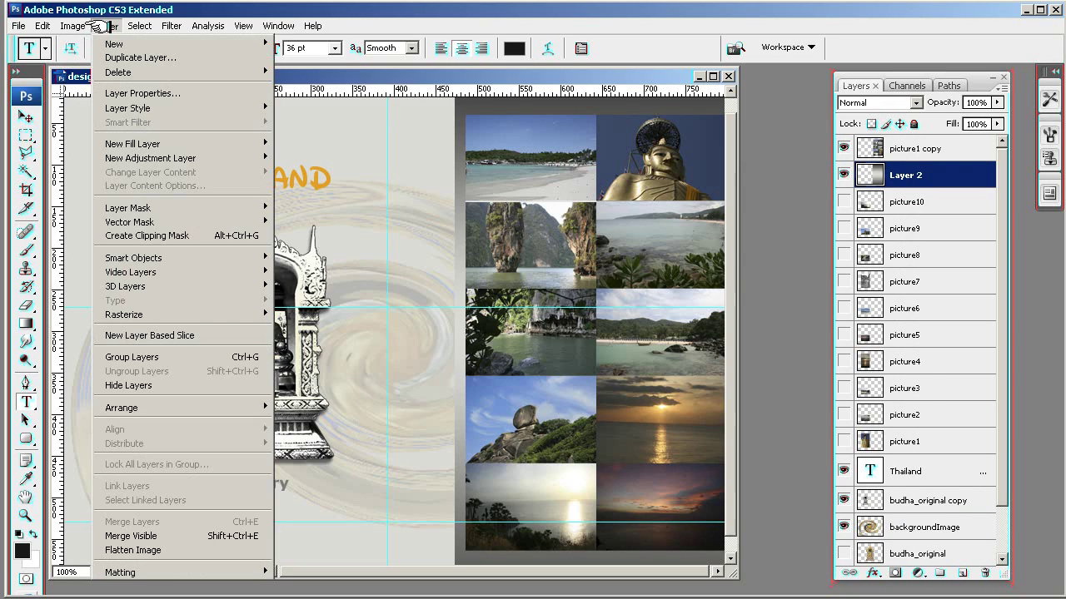
{"action": "mouse_move", "coordinate": [141, 108]}
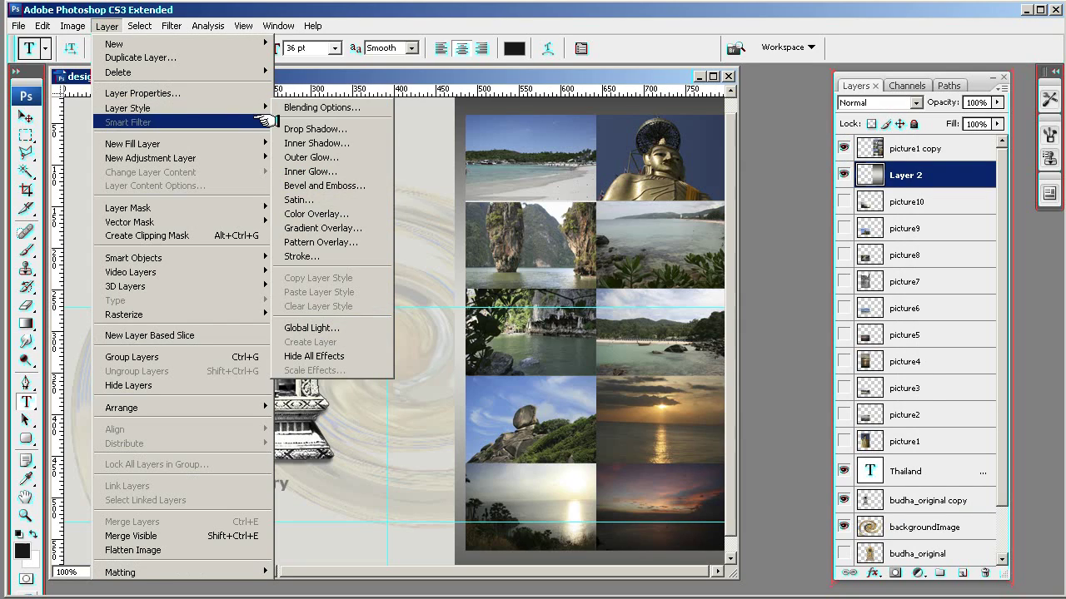
{"action": "left_click", "coordinate": [422, 76]}
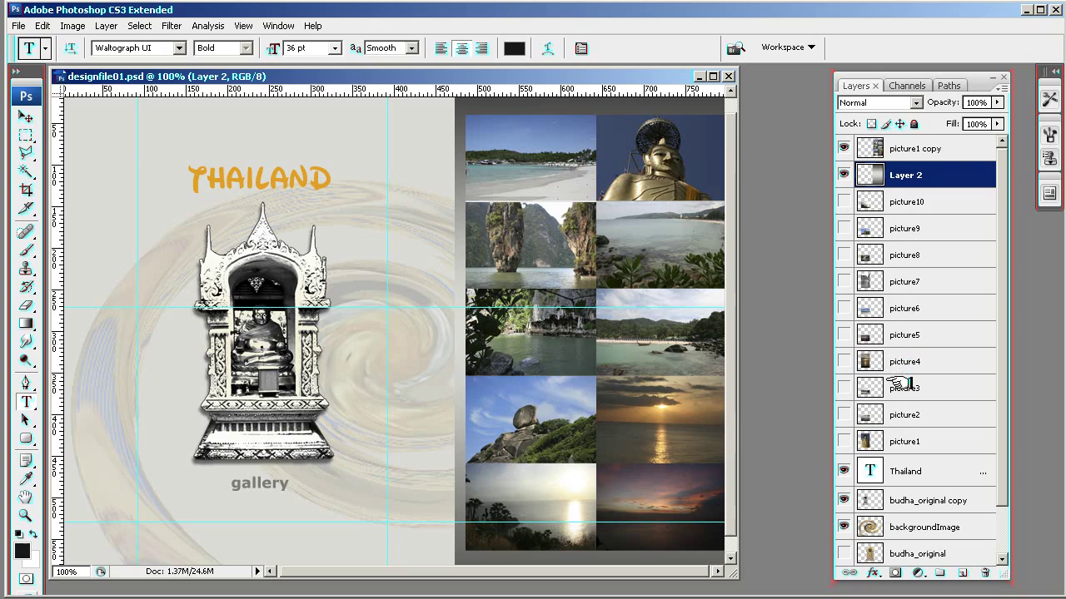
- Make the picture10 sunset photo visible and select it, then cancel the Drop Shadow settings
{"action": "left_click", "coordinate": [844, 201]}
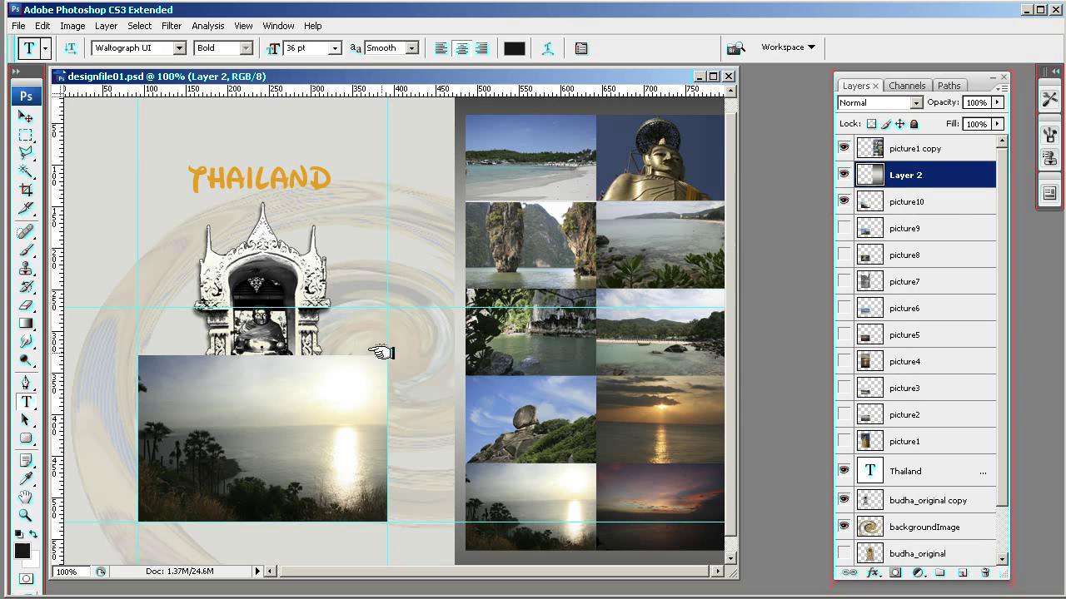
{"action": "left_click", "coordinate": [895, 205]}
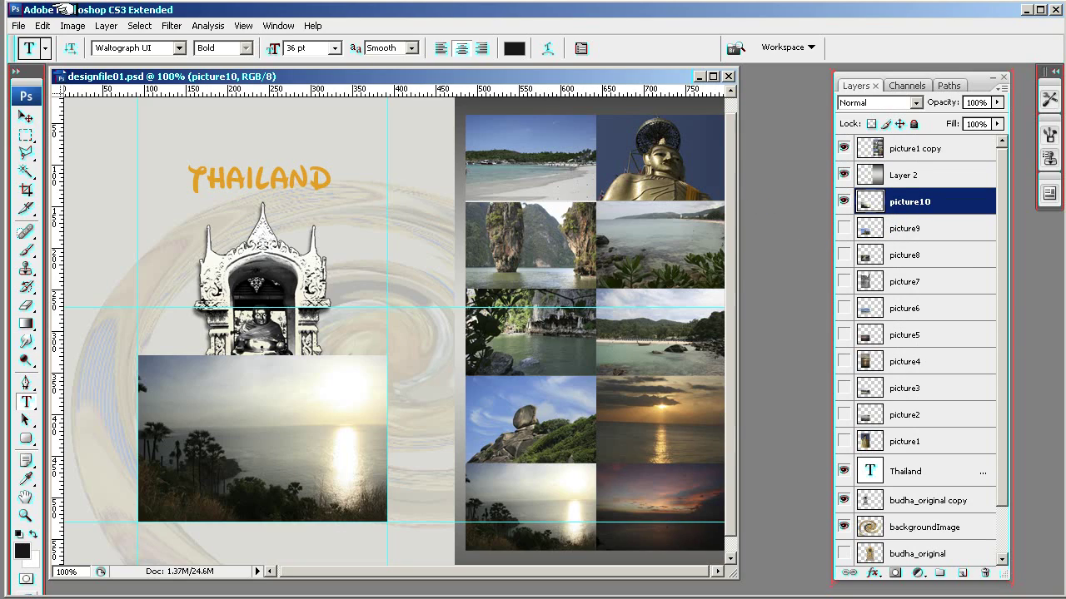
{"action": "left_click", "coordinate": [106, 26]}
{"action": "mouse_move", "coordinate": [125, 106]}
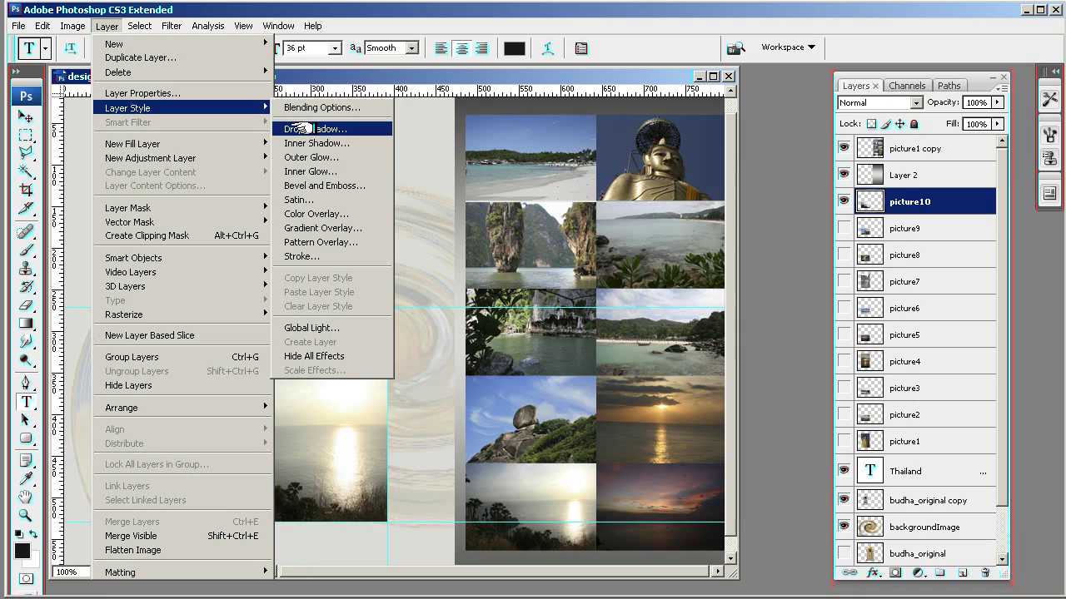
{"action": "left_click", "coordinate": [298, 129]}
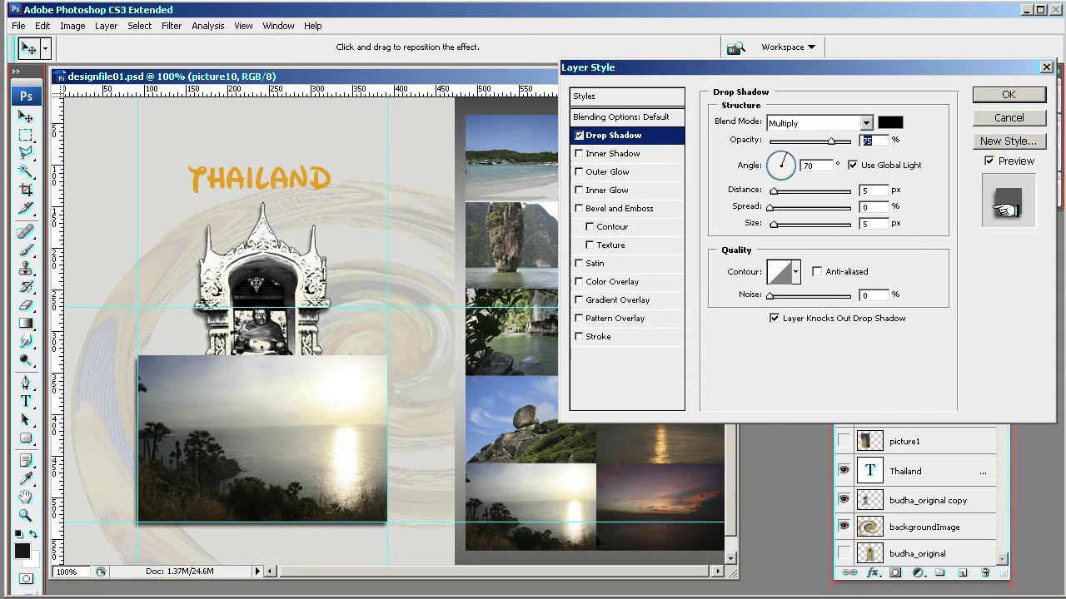
{"action": "left_click", "coordinate": [1008, 118]}
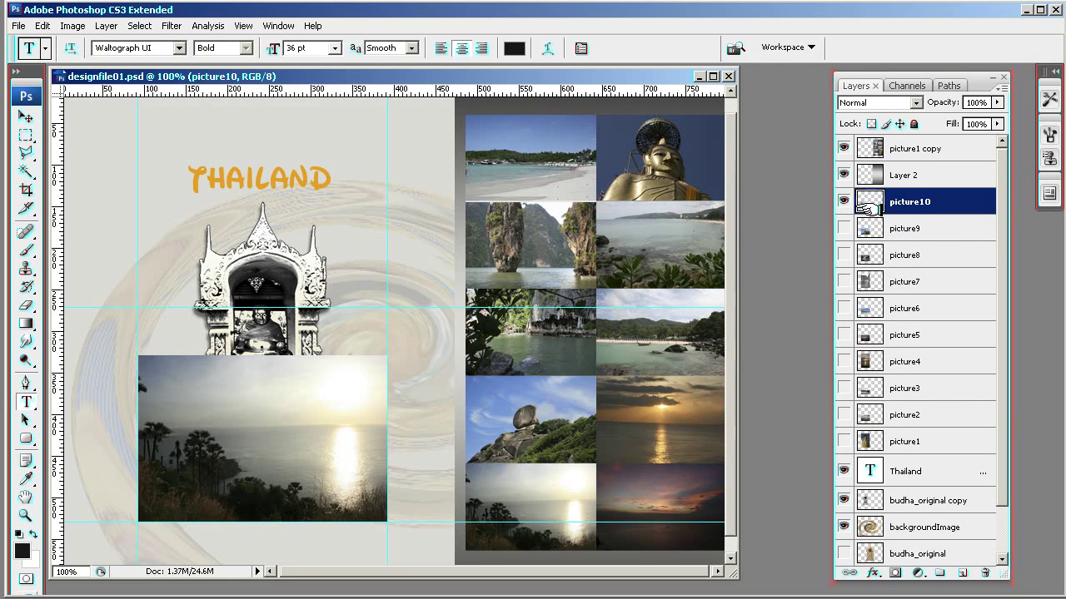
- Add a new empty layer named Layer 3 above picture9
{"action": "left_click", "coordinate": [889, 226]}
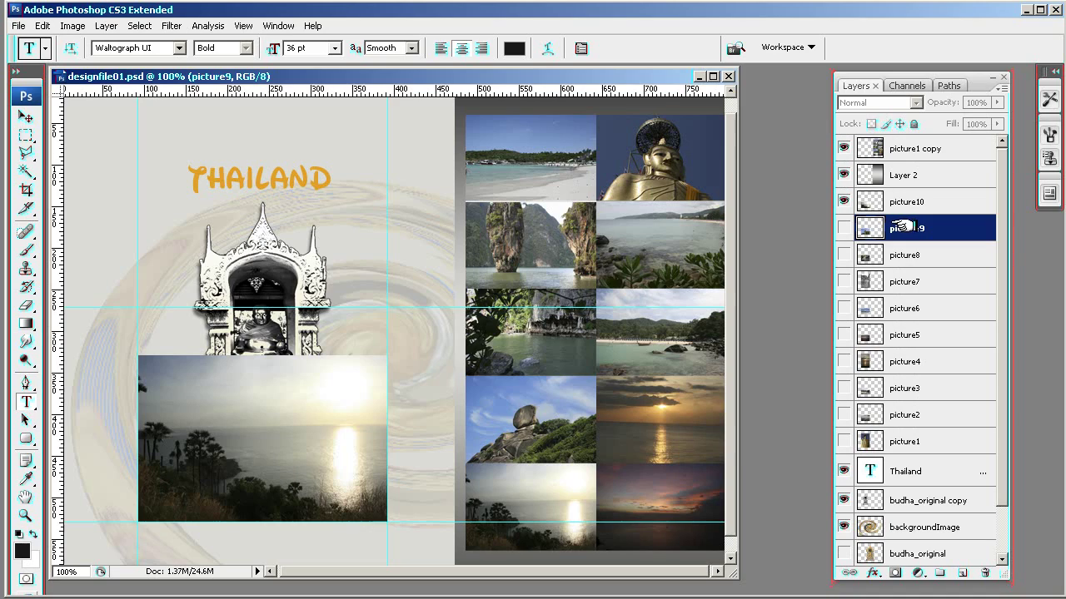
{"action": "left_click", "coordinate": [996, 85]}
{"action": "left_click", "coordinate": [1025, 99]}
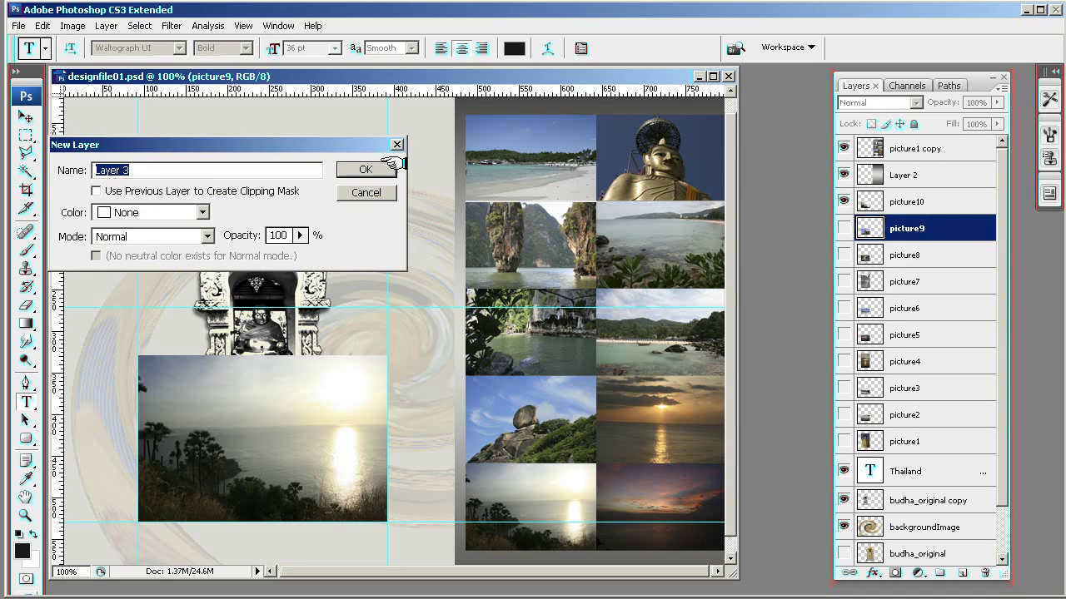
{"action": "left_click", "coordinate": [389, 169]}
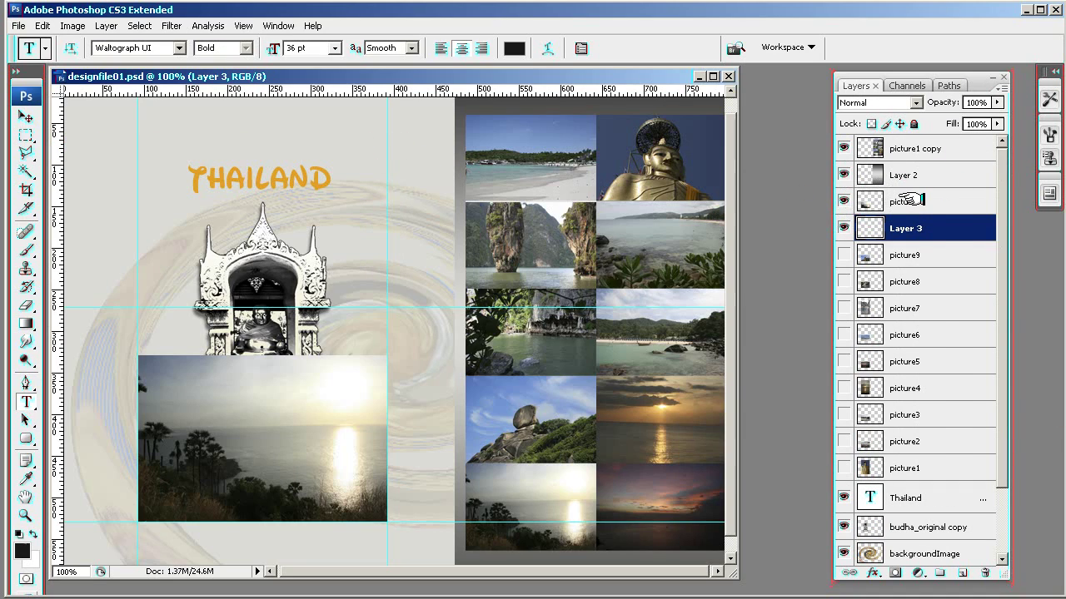
- Apply a Drop Shadow layer style to the picture10 sunset photo
{"action": "left_click", "coordinate": [909, 200]}
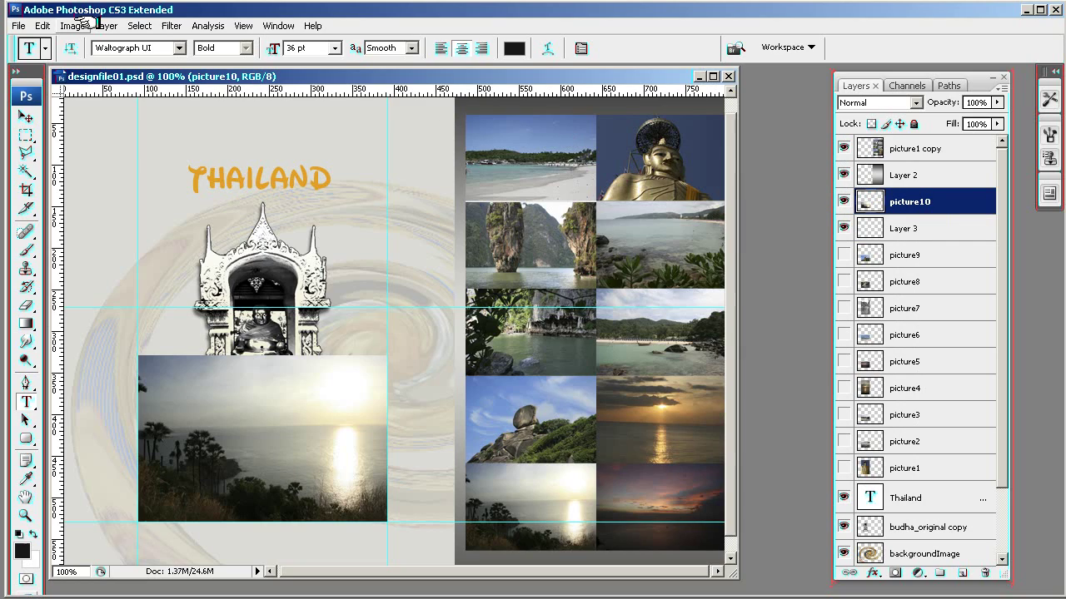
{"action": "left_click", "coordinate": [106, 26]}
{"action": "mouse_move", "coordinate": [133, 108]}
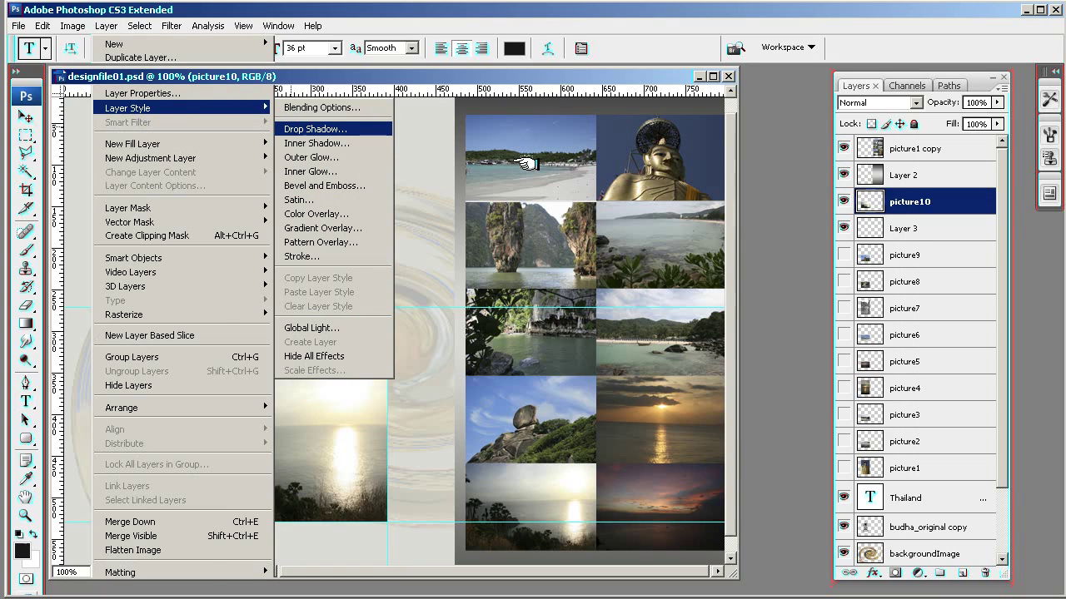
{"action": "key", "text": "Return"}
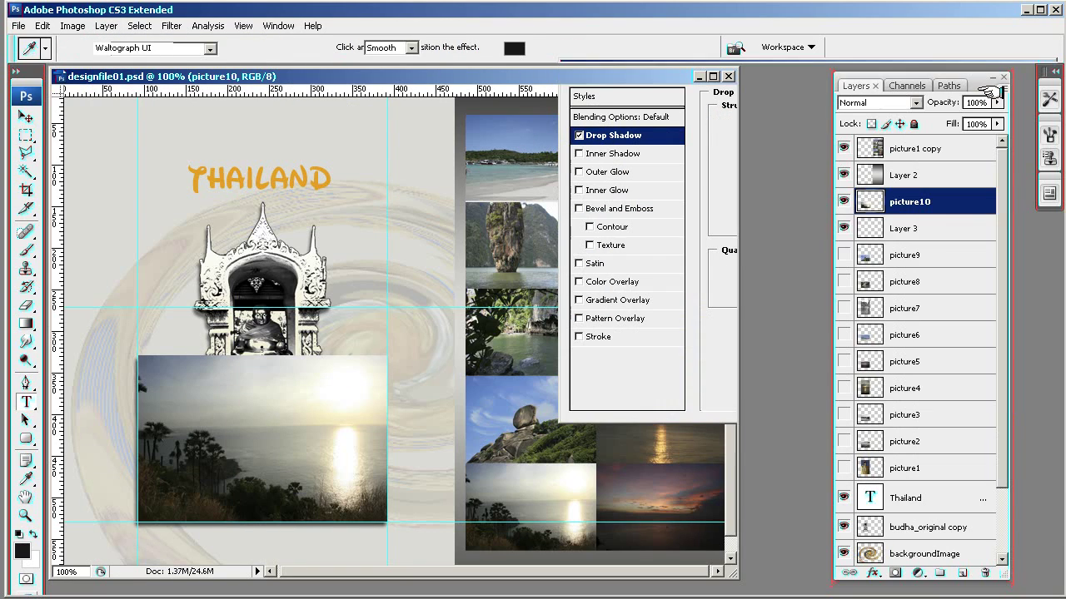
{"action": "key", "text": "Return"}
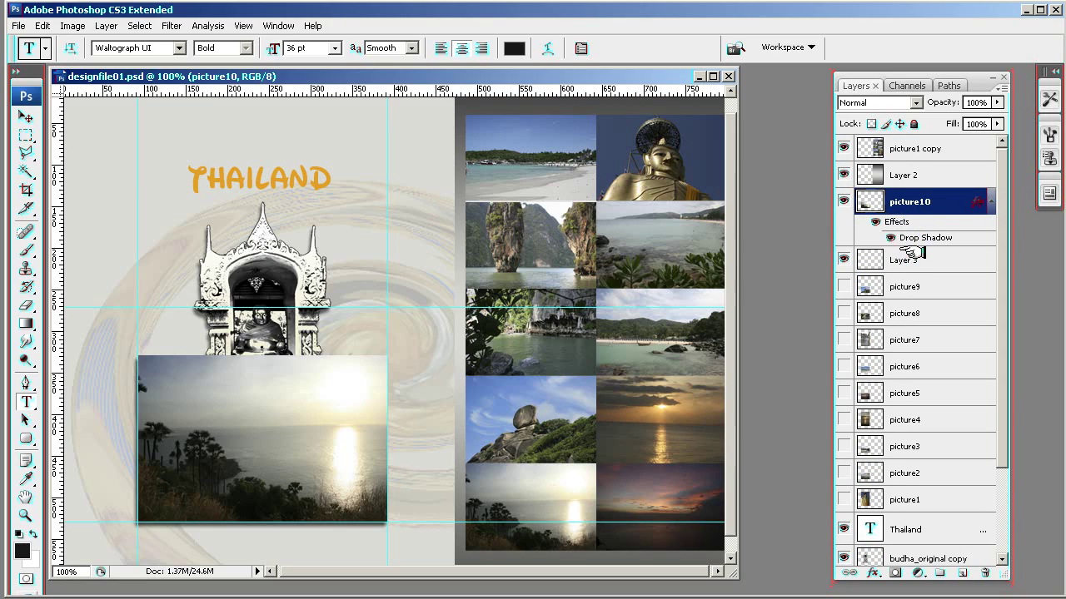
{"action": "left_click_drag", "start_coordinate": [920, 238], "coordinate": [903, 206]}
{"action": "left_click_drag", "start_coordinate": [901, 203], "coordinate": [853, 208]}
{"action": "left_click", "coordinate": [843, 202]}
{"action": "left_click", "coordinate": [843, 202]}
{"action": "scroll", "coordinate": [845, 496], "scroll_direction": "down", "scroll_amount": 3}
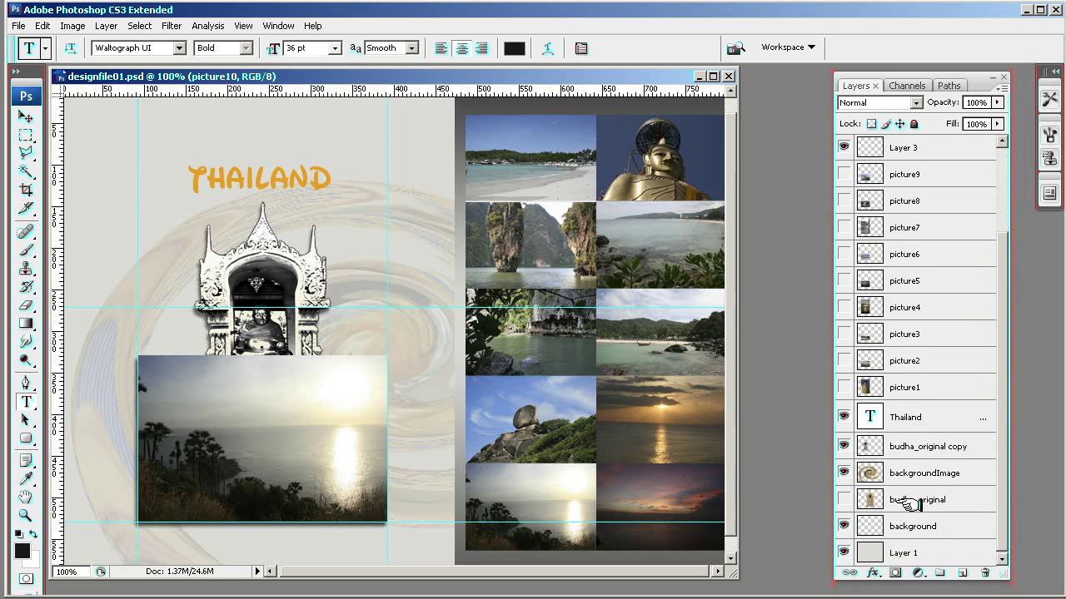
{"action": "left_click", "coordinate": [845, 499]}
{"action": "left_click", "coordinate": [844, 498]}
{"action": "scroll", "coordinate": [1005, 328], "scroll_direction": "up", "scroll_amount": 3}
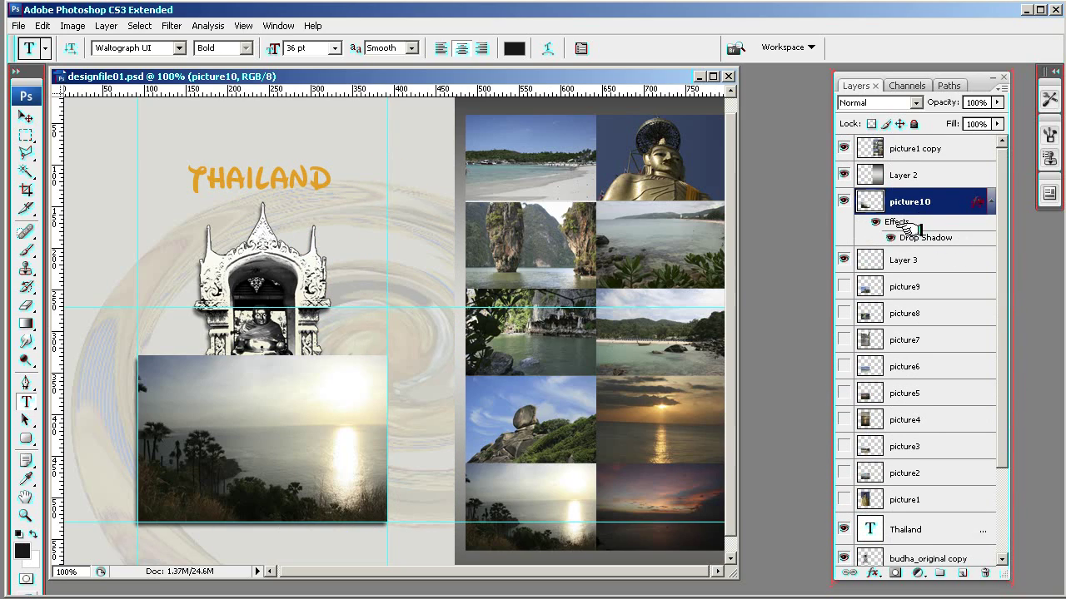
{"action": "left_click", "coordinate": [844, 202]}
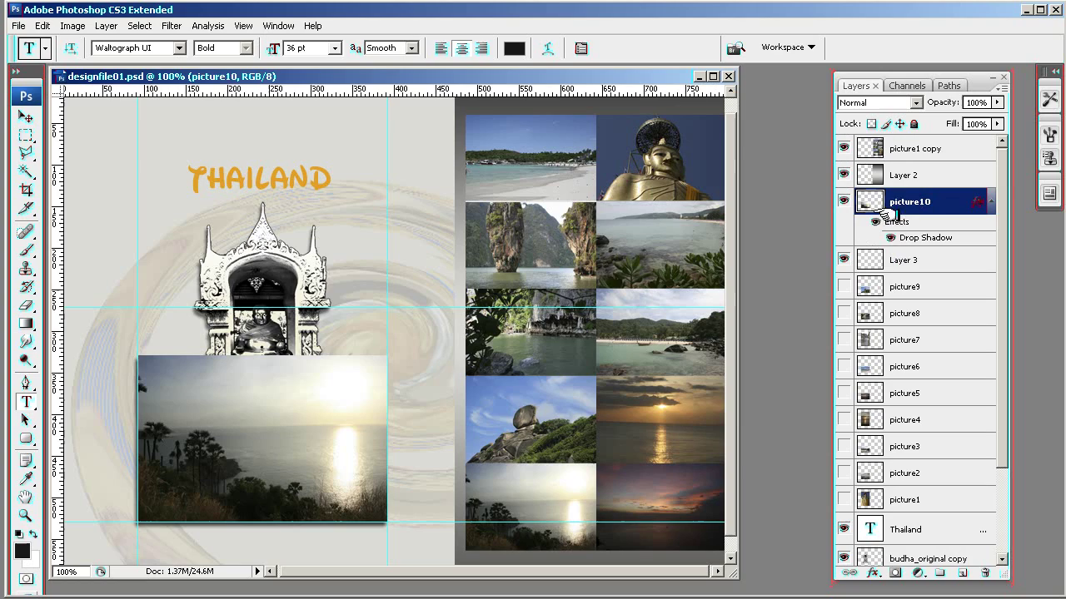
{"action": "left_click", "coordinate": [889, 263]}
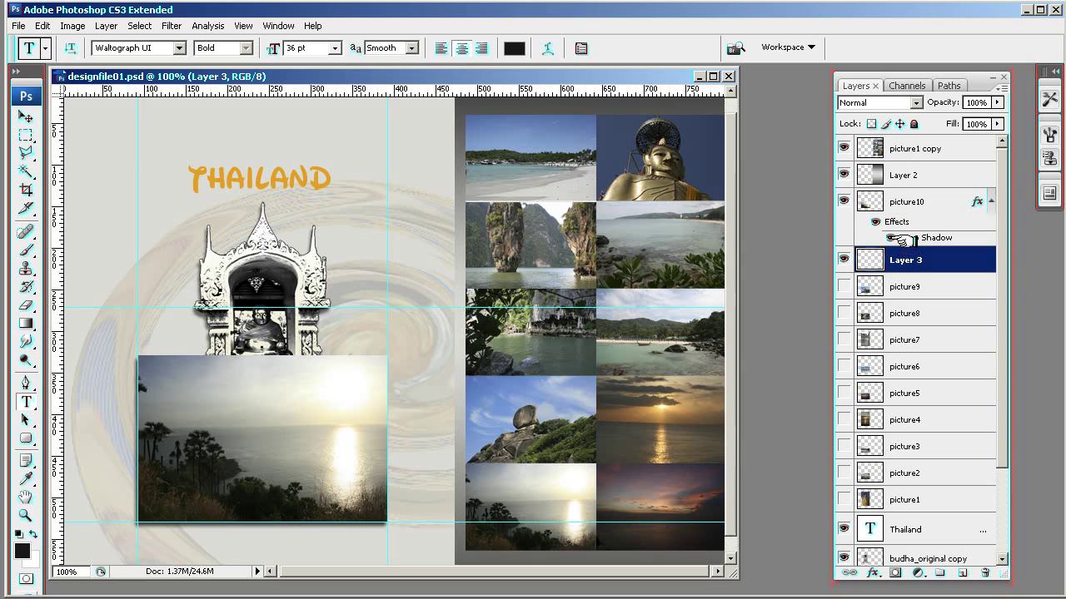
{"action": "left_click", "coordinate": [893, 201]}
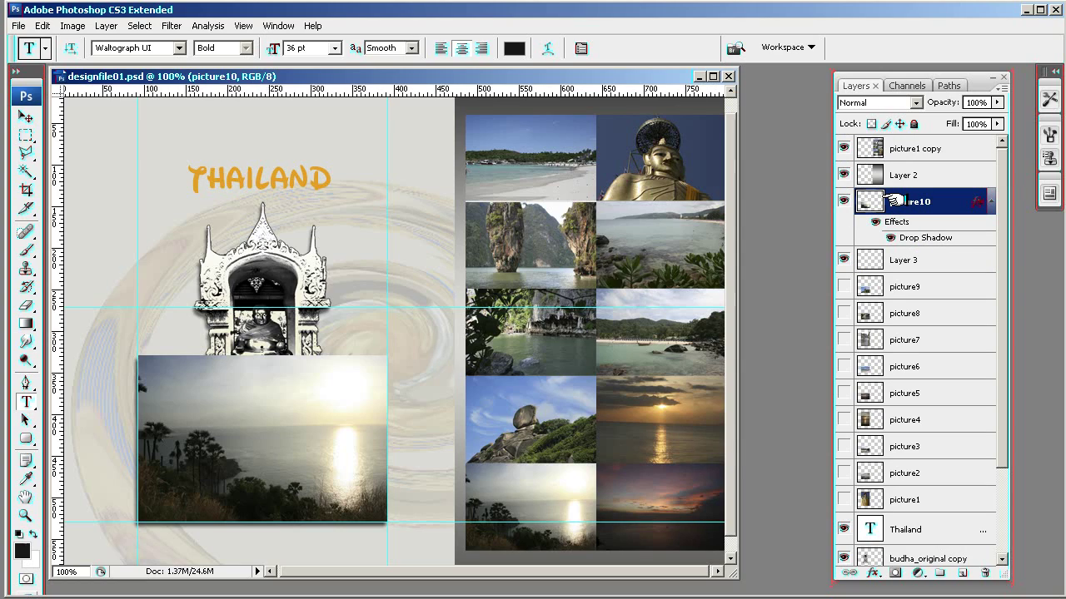
- Merge picture10 down into Layer 3, then hide the THAILAND title and temple logo layers
{"action": "left_click", "coordinate": [106, 26]}
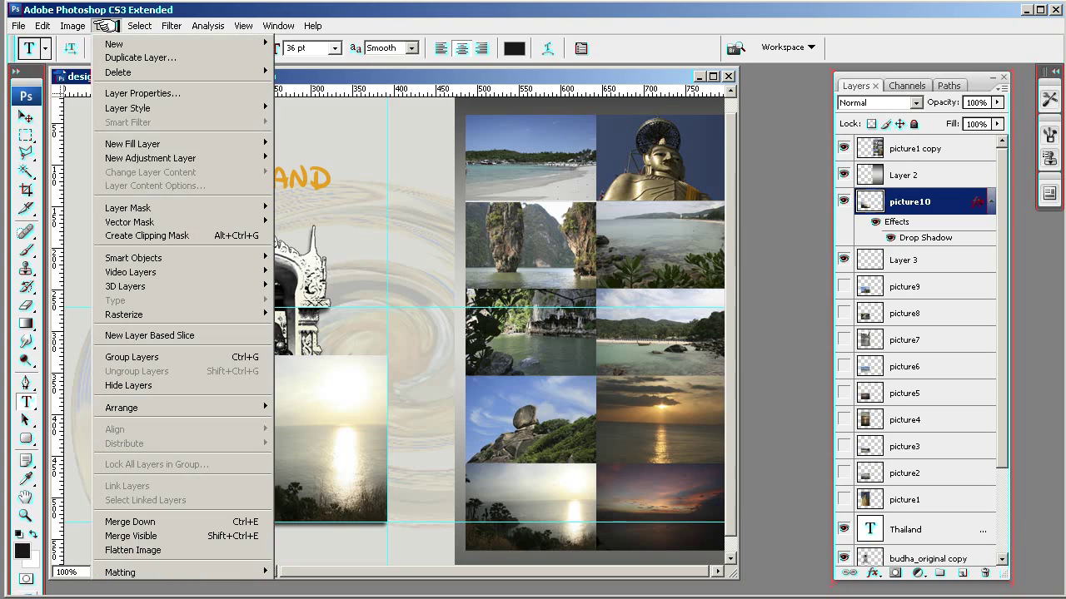
{"action": "left_click", "coordinate": [212, 522]}
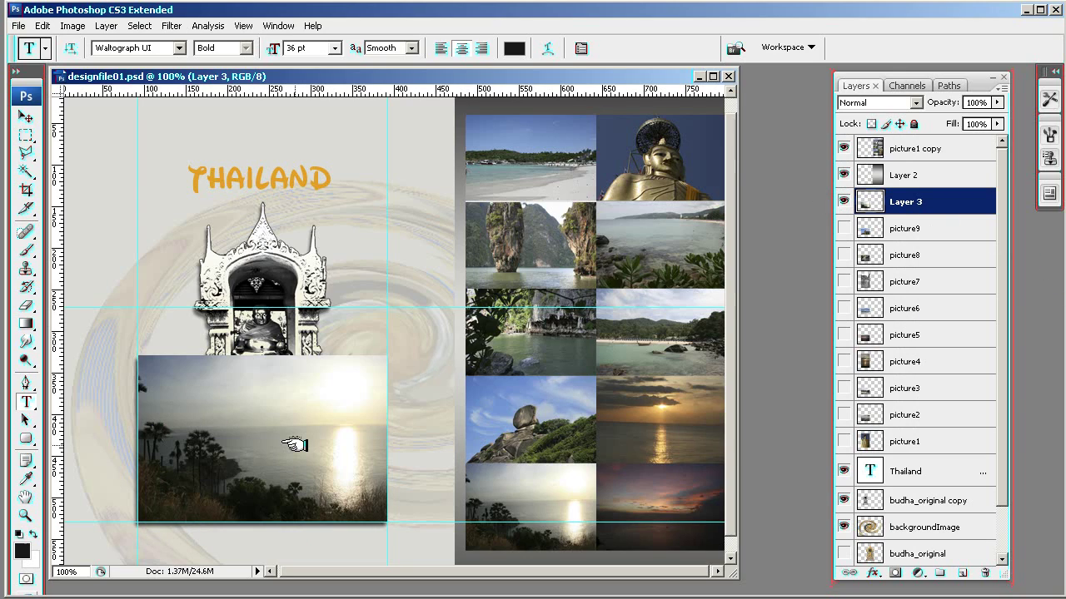
{"action": "left_click", "coordinate": [106, 25]}
{"action": "mouse_move", "coordinate": [140, 25]}
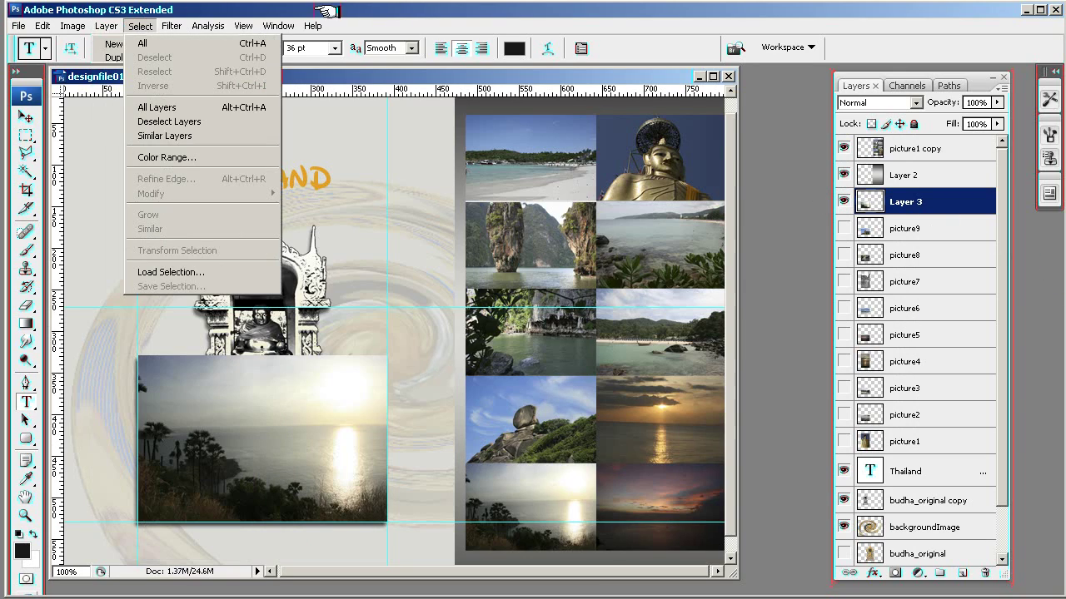
{"action": "left_click", "coordinate": [423, 62]}
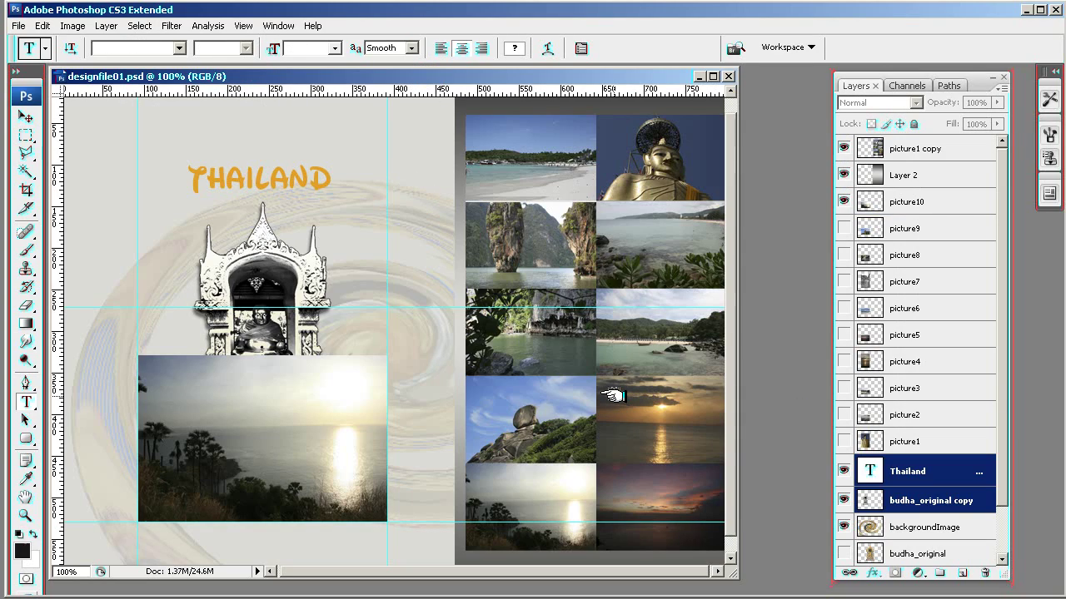
{"action": "left_click", "coordinate": [844, 471]}
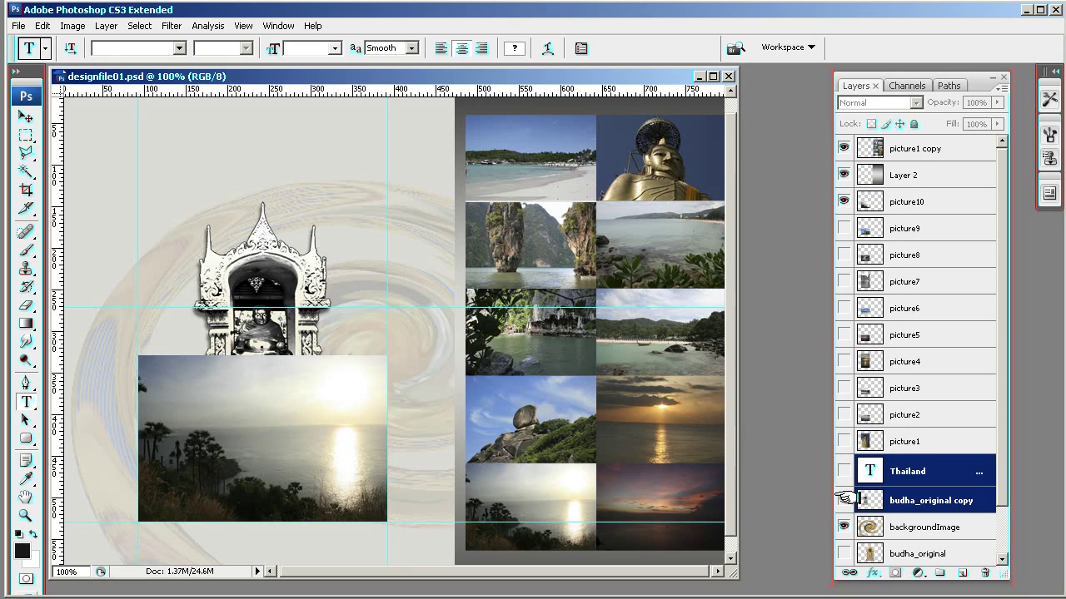
{"action": "left_click", "coordinate": [844, 499]}
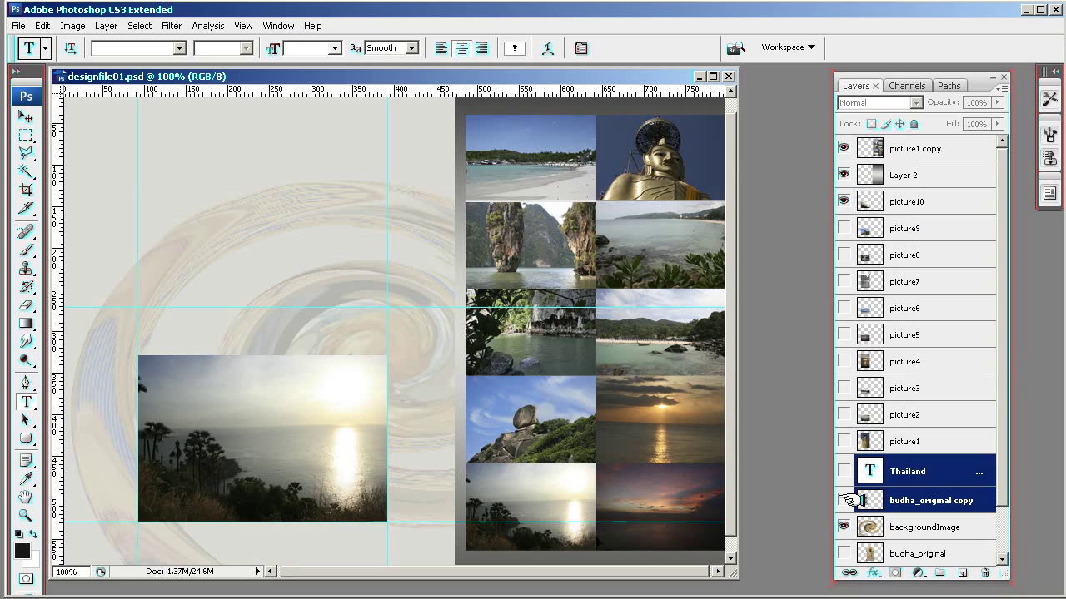
- Hide backgroundImage, picture10 and Layer 2, leaving the picture1 copy photo grid visible
{"action": "left_click", "coordinate": [844, 526]}
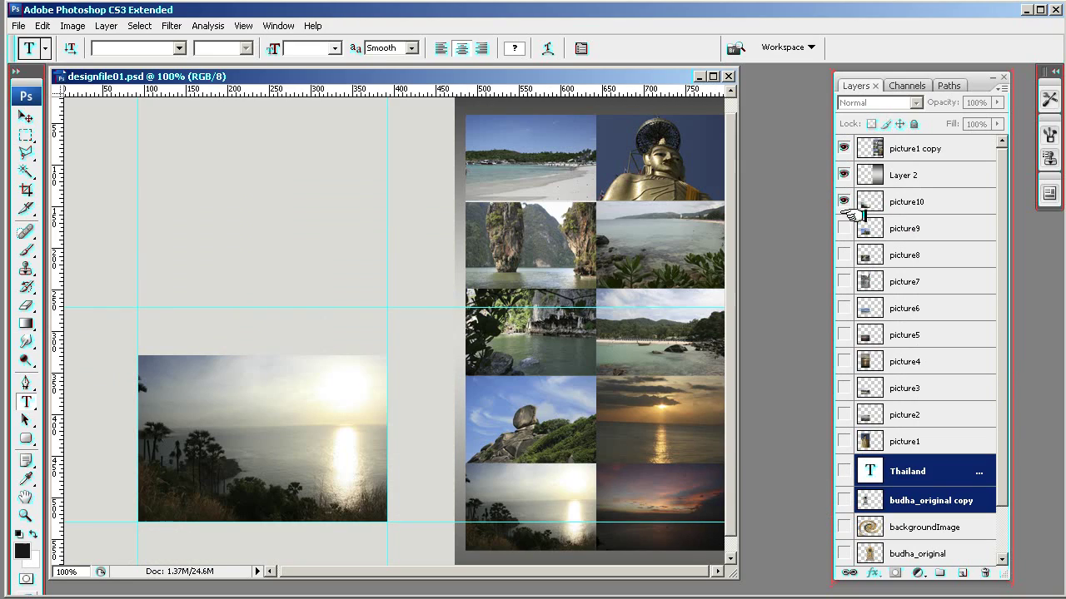
{"action": "left_click", "coordinate": [845, 201]}
{"action": "left_click", "coordinate": [844, 175]}
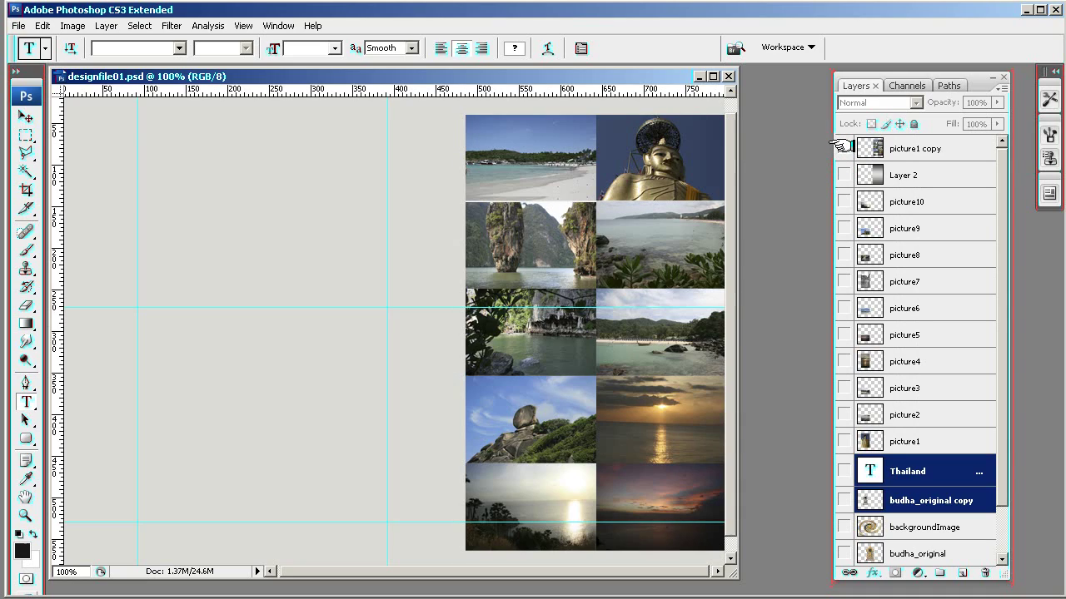
{"action": "left_click", "coordinate": [843, 147]}
{"action": "left_click", "coordinate": [843, 147]}
- Add a horizontal guide and draw a crop box around the photo grid
{"action": "left_click_drag", "start_coordinate": [498, 89], "coordinate": [489, 201]}
{"action": "key", "text": "c"}
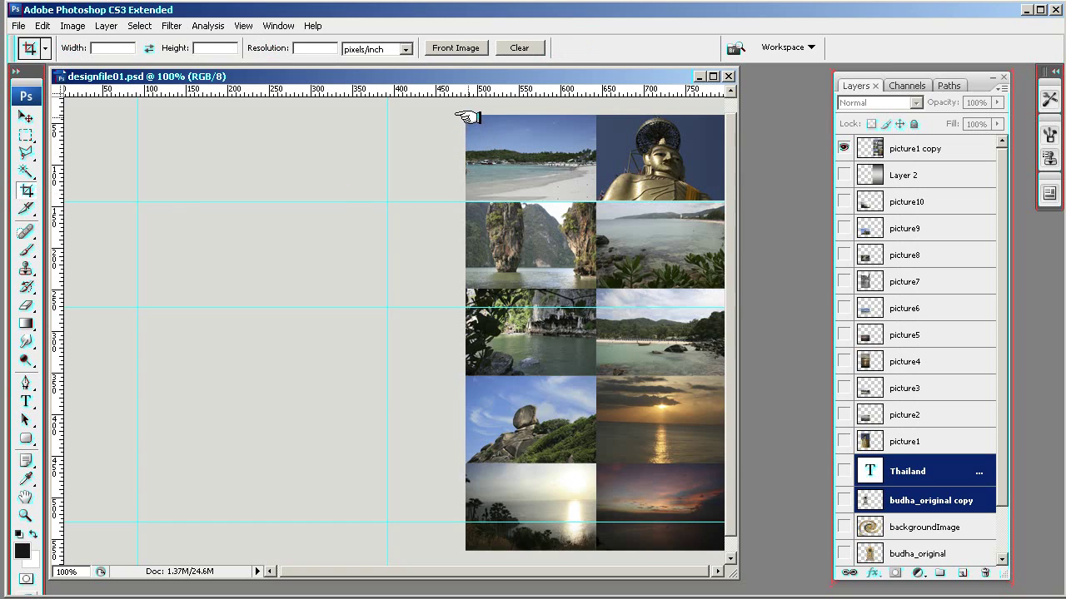
{"action": "left_click_drag", "start_coordinate": [466, 115], "coordinate": [723, 549]}
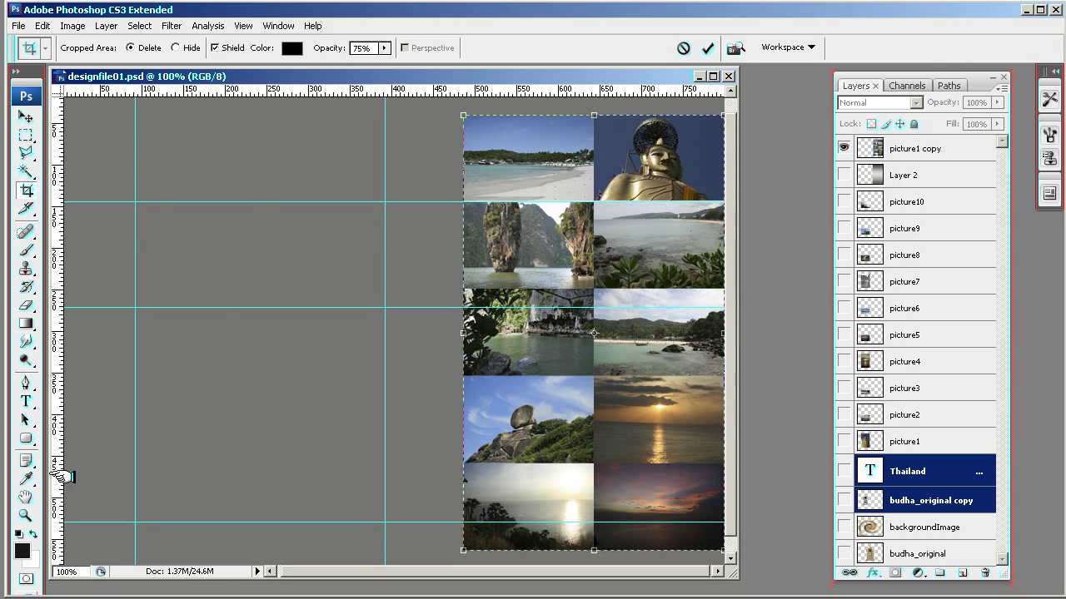
{"action": "left_click", "coordinate": [25, 516]}
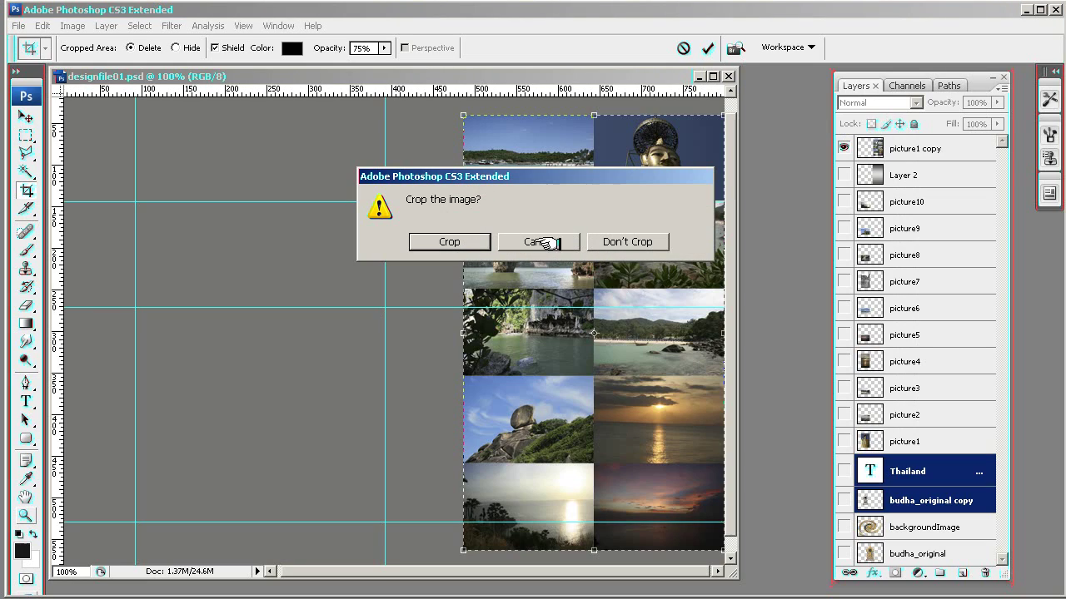
{"action": "left_click", "coordinate": [537, 242]}
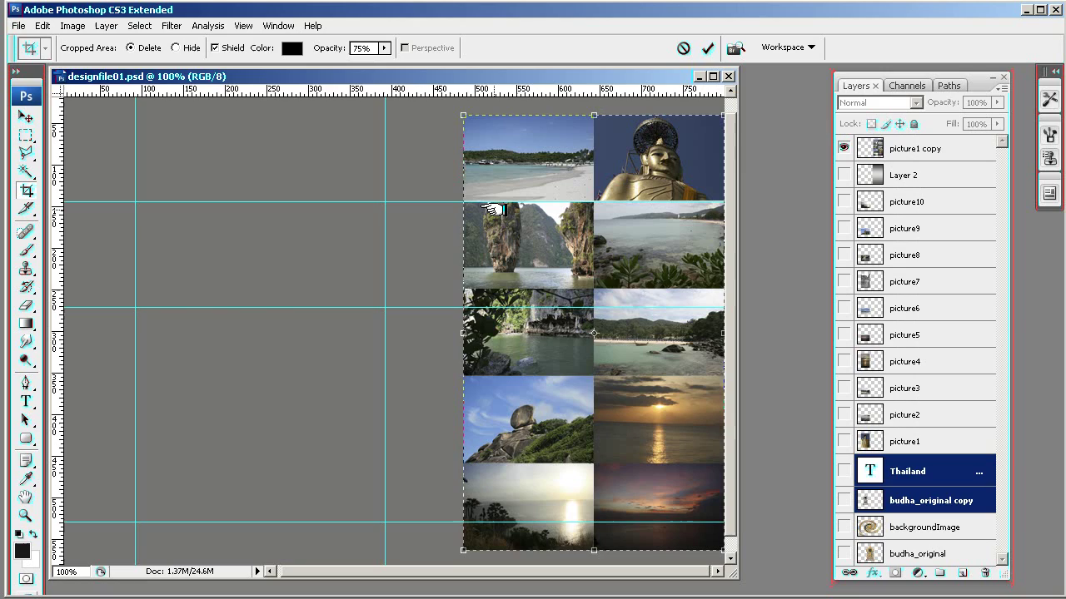
- Fine-tune the crop edges at 400%, commit the crop, and return to 100%
{"action": "key", "text": "ctrl+plus"}
{"action": "key", "text": "ctrl+plus"}
{"action": "key", "text": "ctrl+plus"}
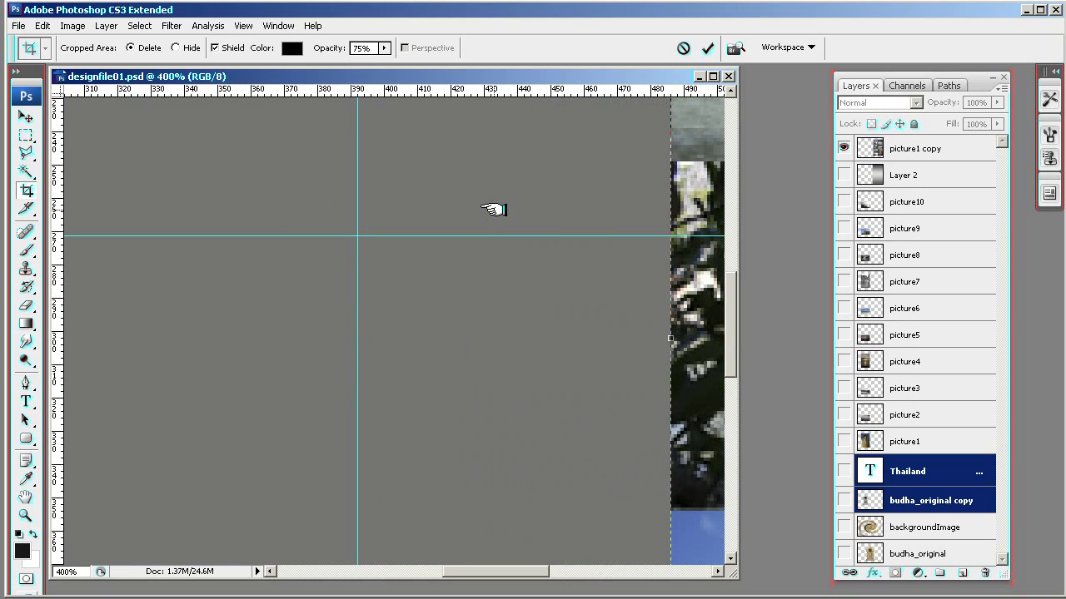
{"action": "left_click_drag", "start_coordinate": [730, 281], "coordinate": [744, 112]}
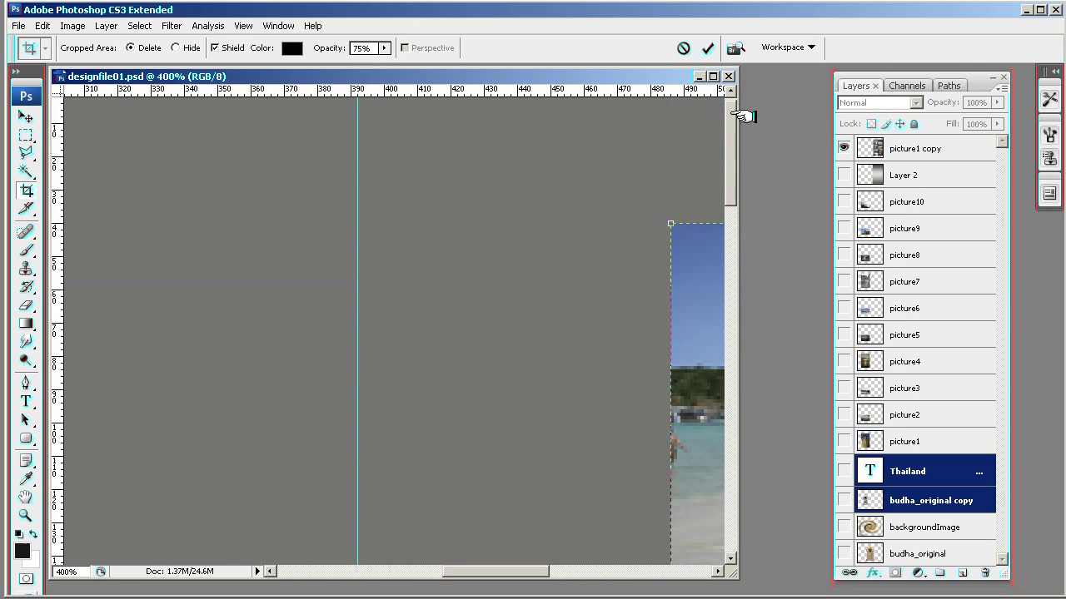
{"action": "left_click_drag", "start_coordinate": [540, 571], "coordinate": [699, 570]}
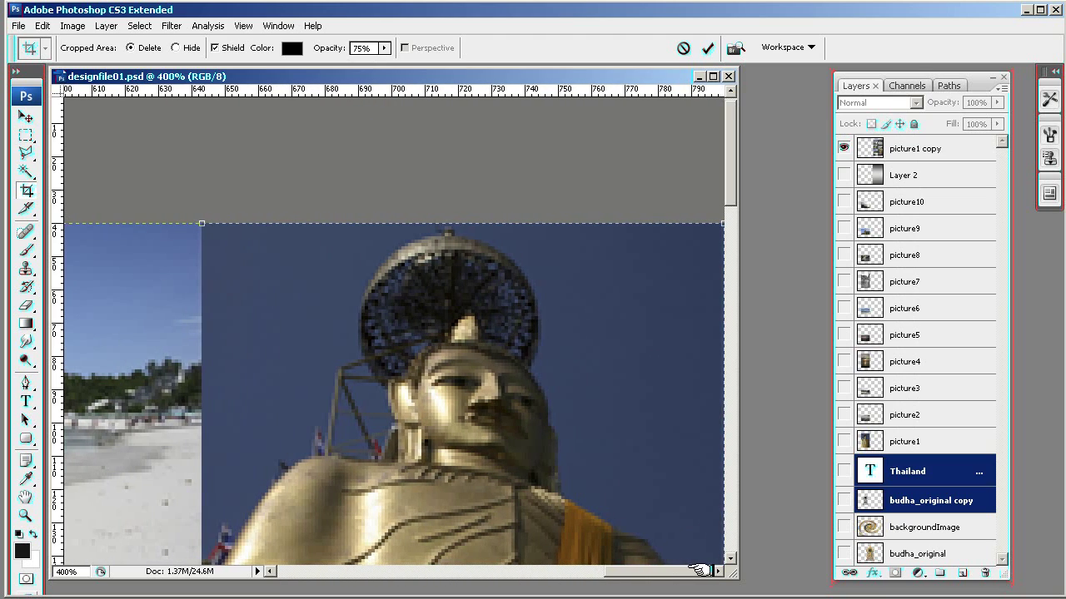
{"action": "left_click_drag", "start_coordinate": [733, 178], "coordinate": [687, 532]}
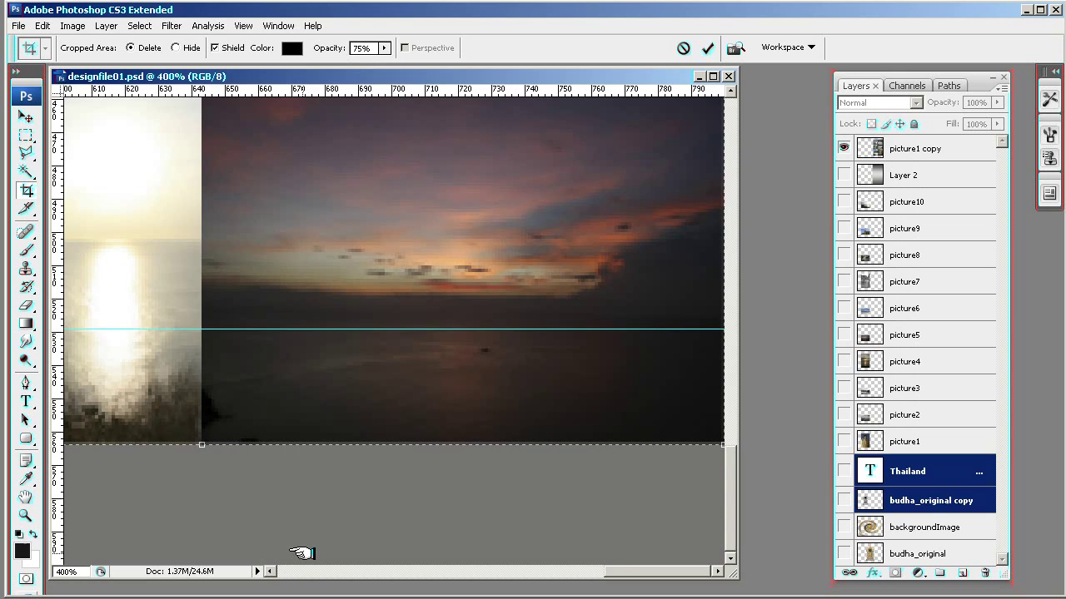
{"action": "left_click_drag", "start_coordinate": [632, 571], "coordinate": [504, 559]}
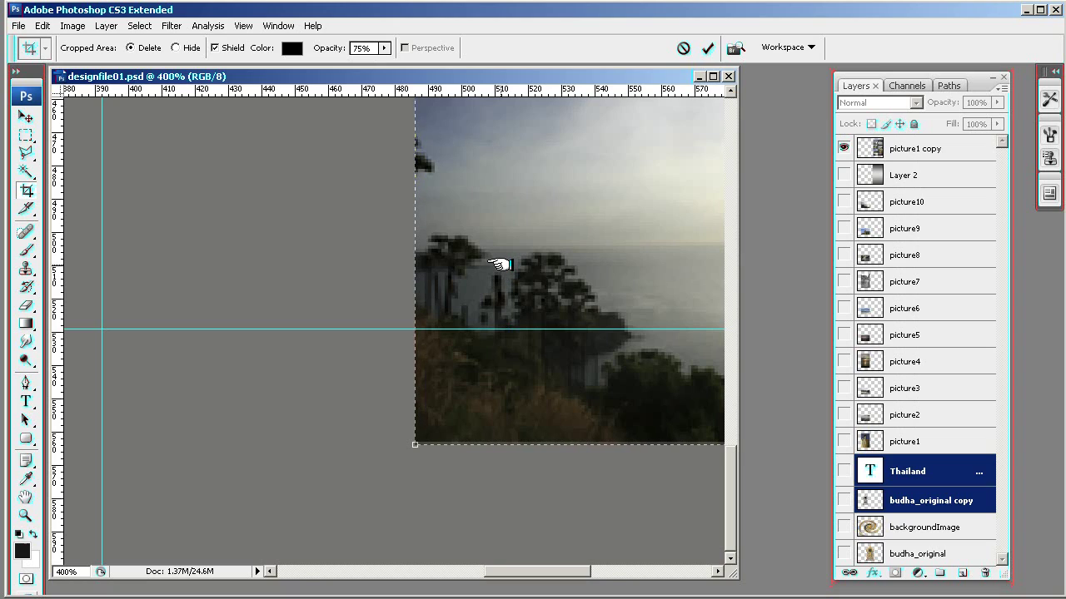
{"action": "key", "text": "Return"}
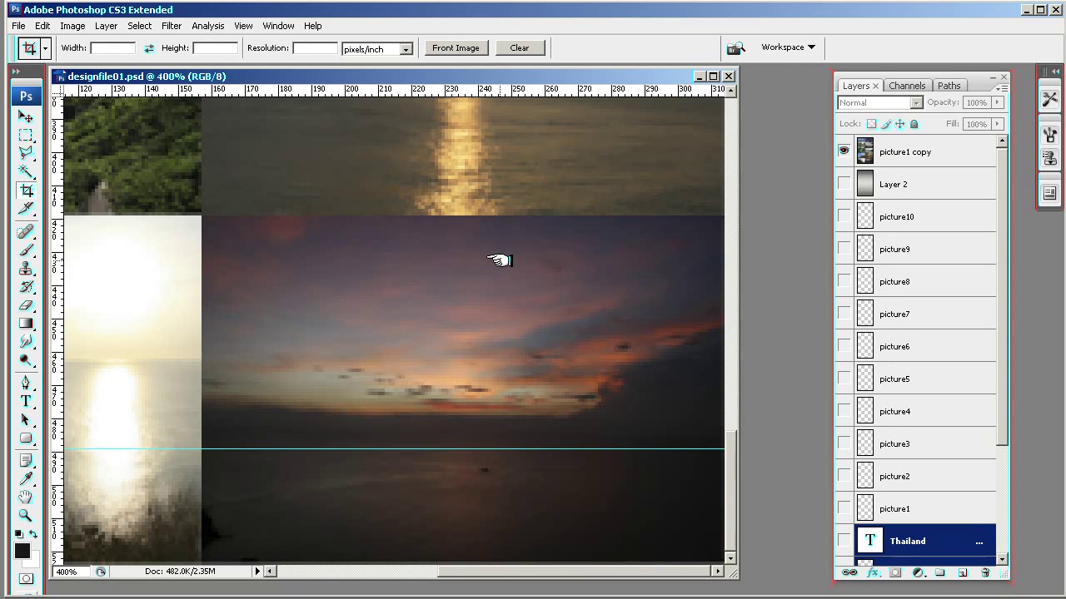
{"action": "key", "text": "ctrl+minus"}
{"action": "key", "text": "ctrl+minus"}
{"action": "key", "text": "ctrl+minus"}
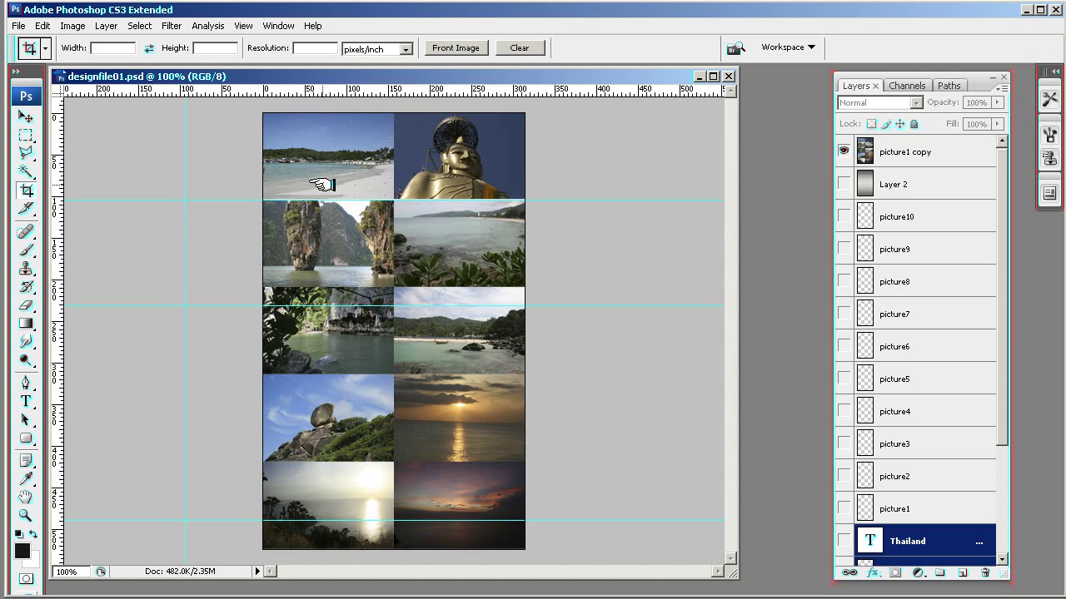
- Set the photo grid's Save for Web export to JPEG at quality 70 and proceed to save
{"action": "left_click", "coordinate": [19, 26]}
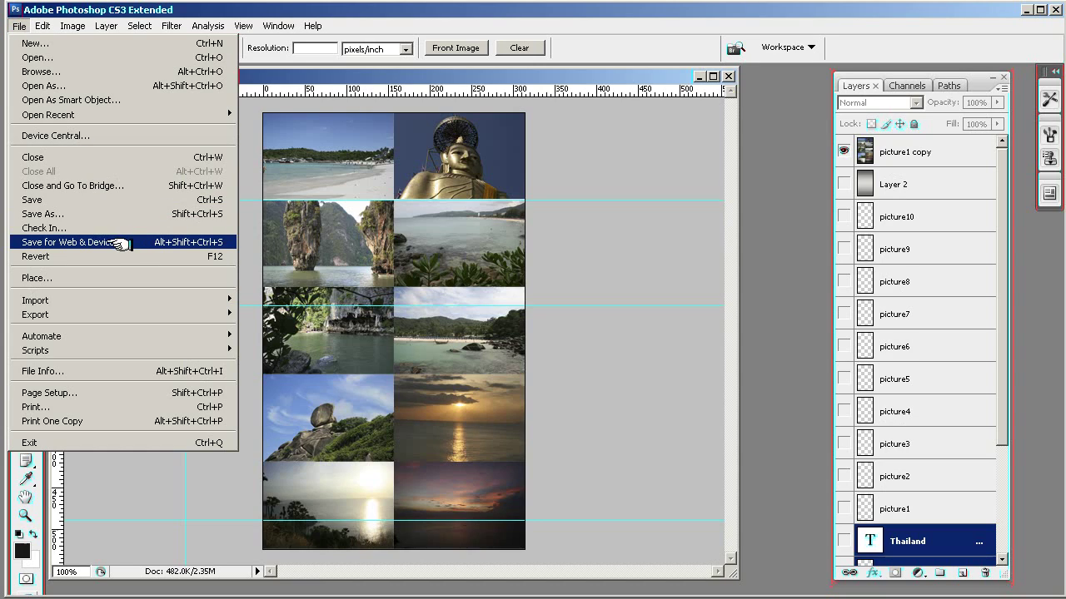
{"action": "left_click", "coordinate": [116, 241]}
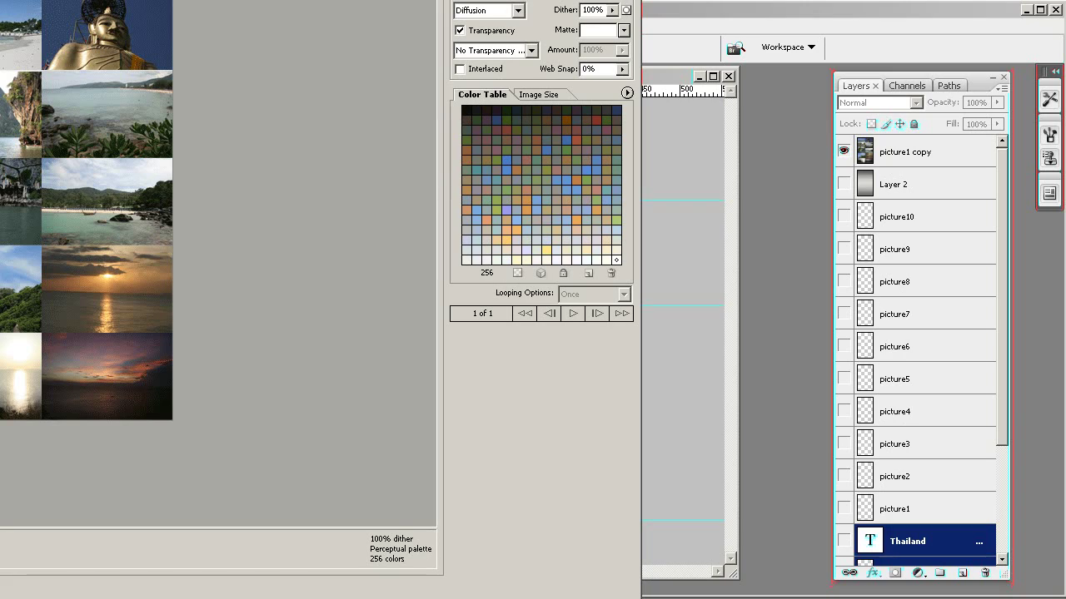
{"action": "left_click_drag", "start_coordinate": [579, 7], "coordinate": [754, 42]}
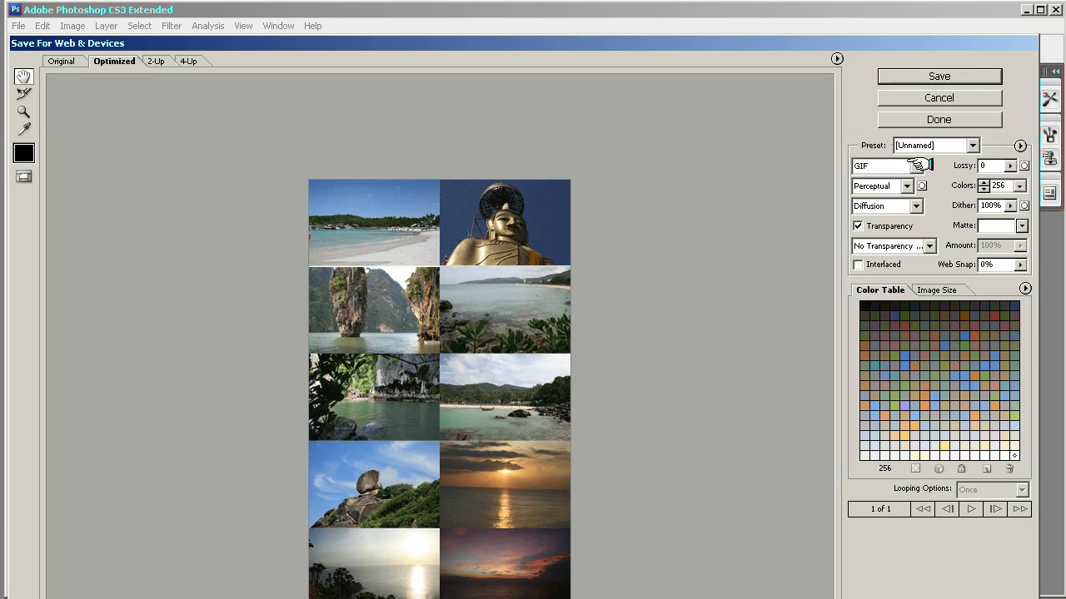
{"action": "left_click", "coordinate": [918, 165]}
{"action": "left_click", "coordinate": [889, 194]}
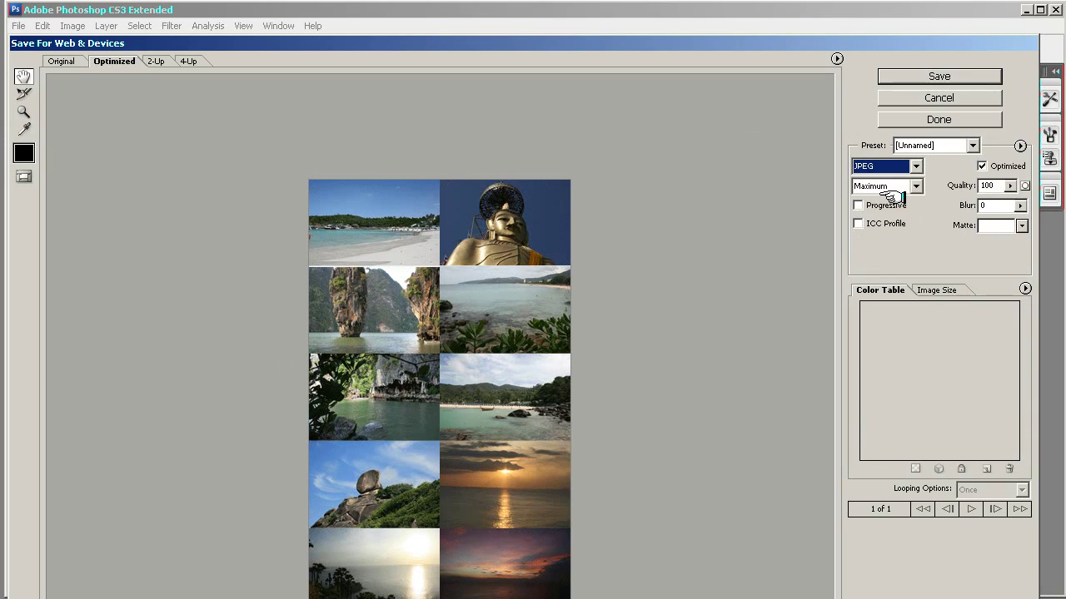
{"action": "left_click", "coordinate": [1009, 185]}
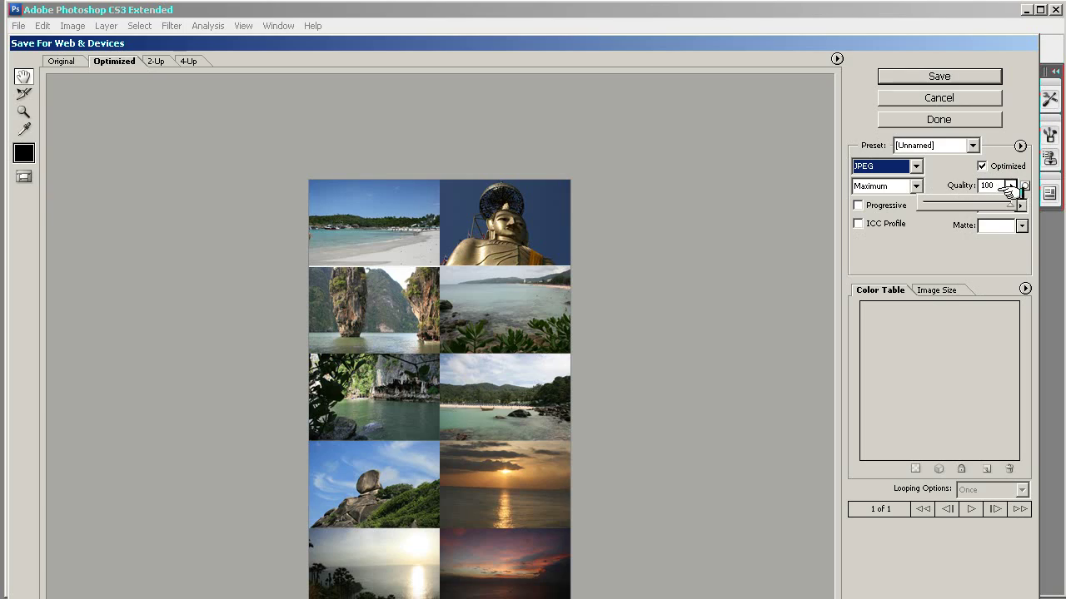
{"action": "left_click_drag", "start_coordinate": [1009, 190], "coordinate": [1009, 206]}
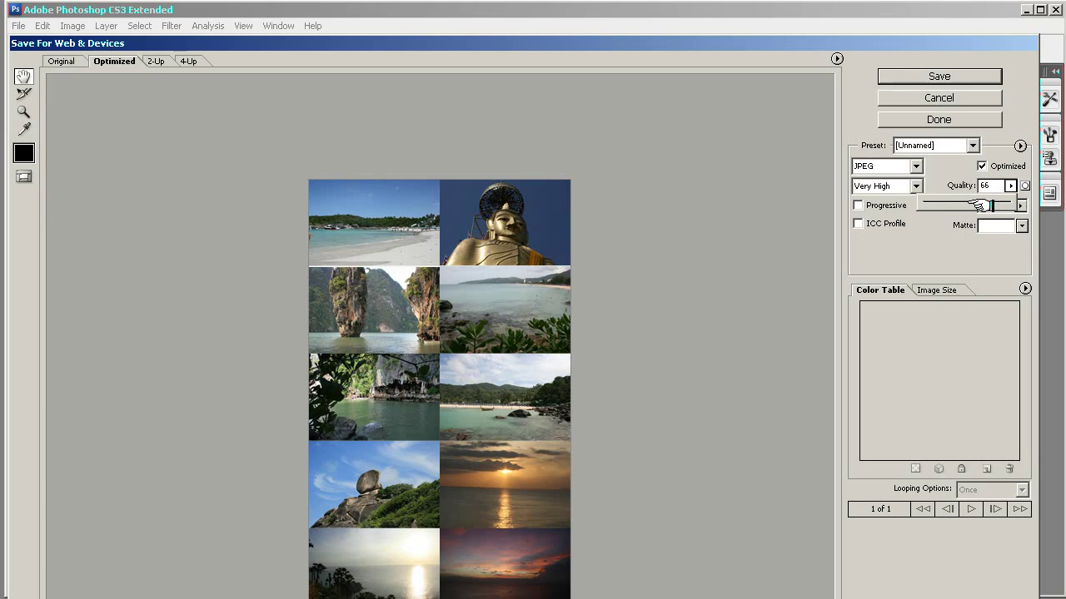
{"action": "mouse_move", "coordinate": [962, 206]}
{"action": "left_mouse_down"}
{"action": "mouse_move", "coordinate": [935, 205]}
{"action": "mouse_move", "coordinate": [971, 205]}
{"action": "left_mouse_up"}
{"action": "left_click", "coordinate": [902, 77]}
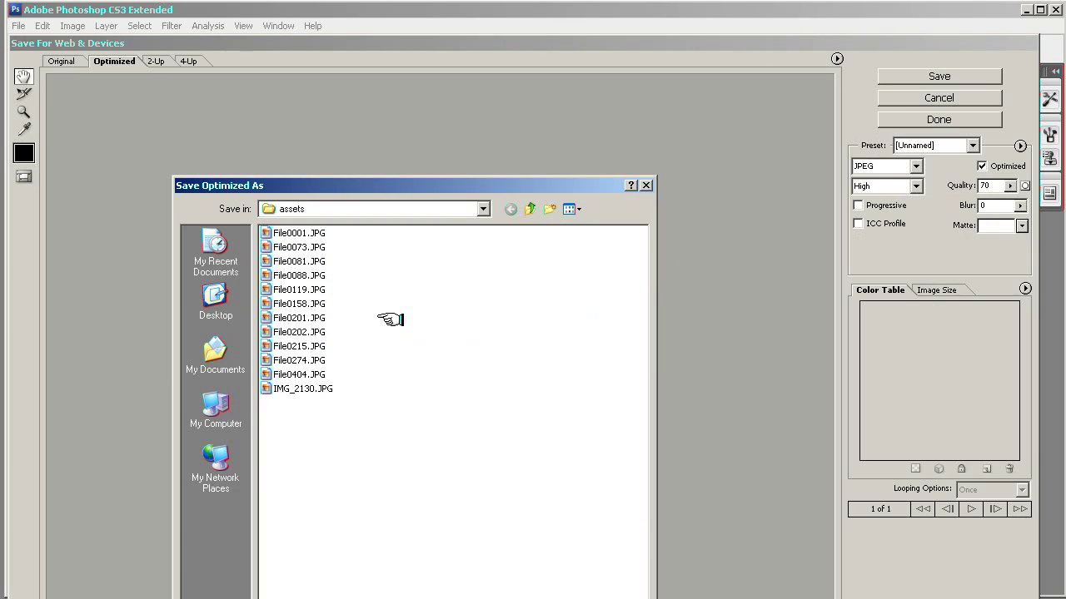
- Save the optimized JPEG into the Gallery_Site images folder
{"action": "left_click", "coordinate": [529, 209]}
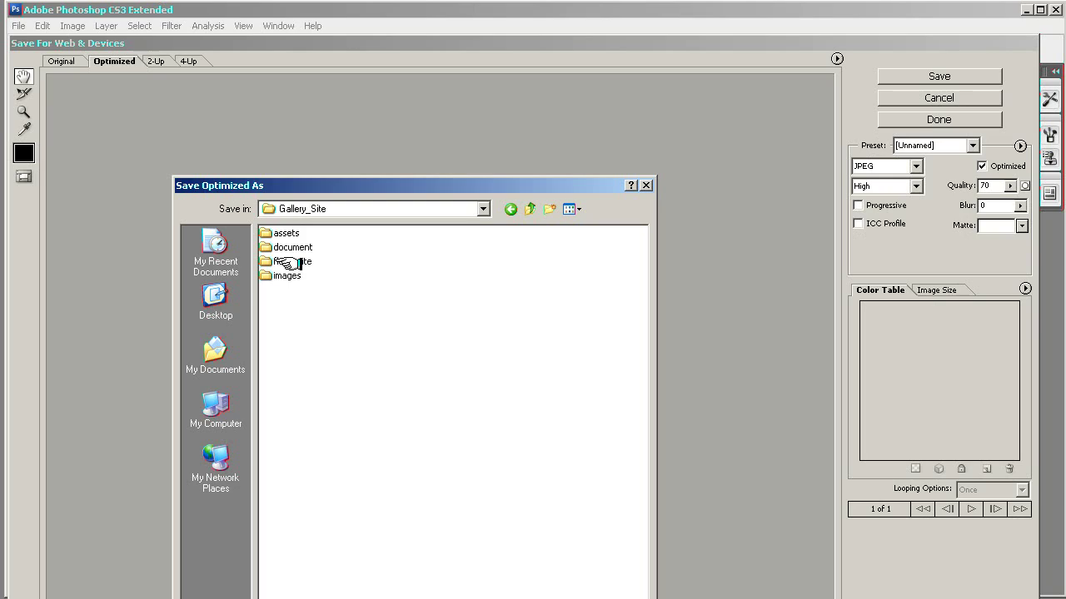
{"action": "double_click", "coordinate": [286, 276]}
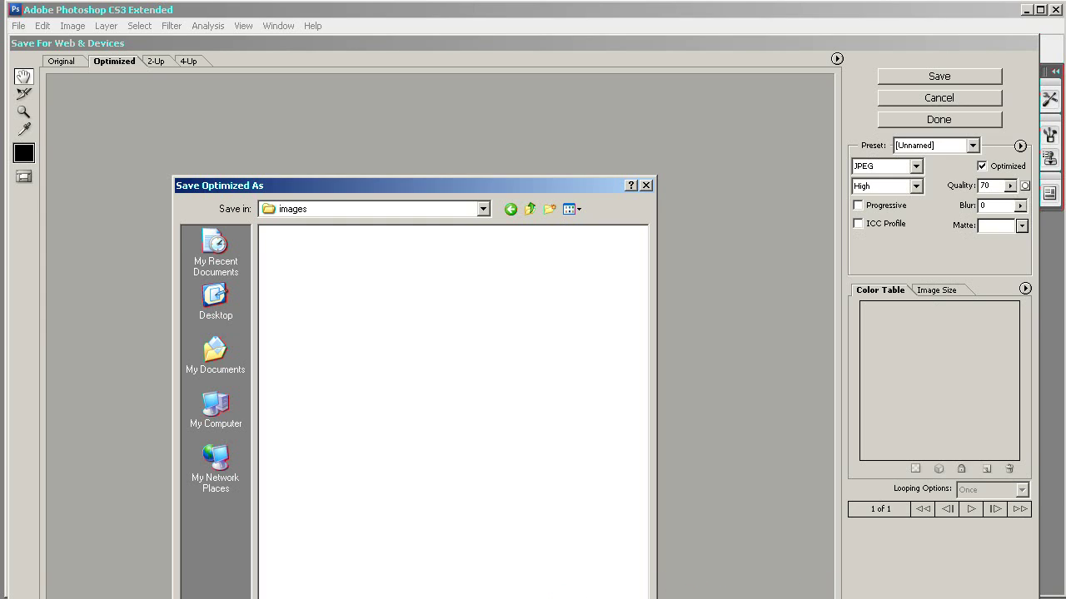
{"action": "key", "text": "Return"}
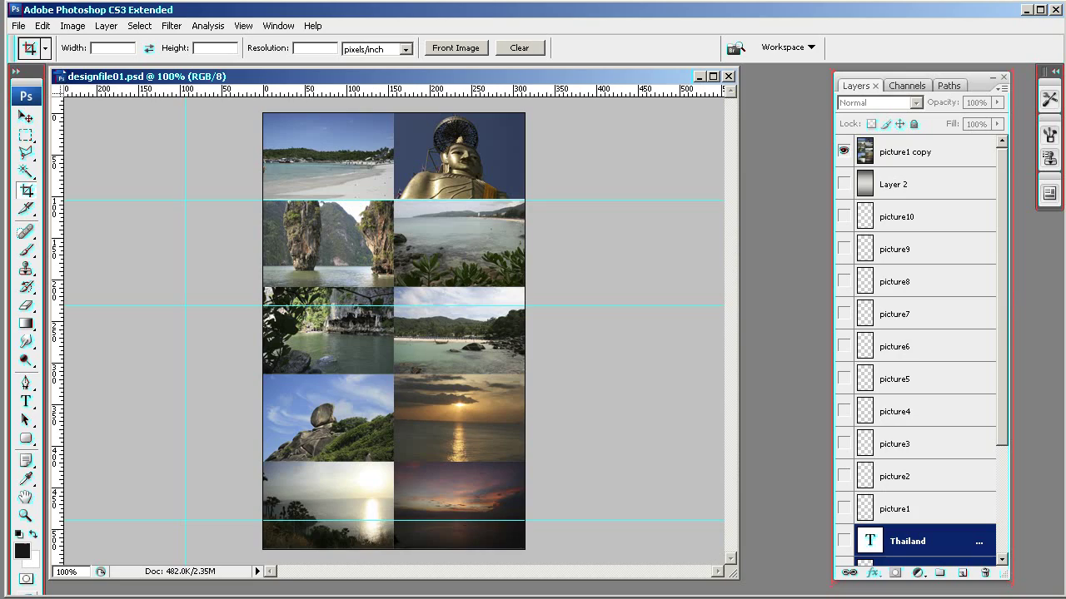
- Revert to the New Guide history state to undo the crop and restore the full canvas
{"action": "left_click", "coordinate": [275, 26]}
{"action": "left_click", "coordinate": [287, 192]}
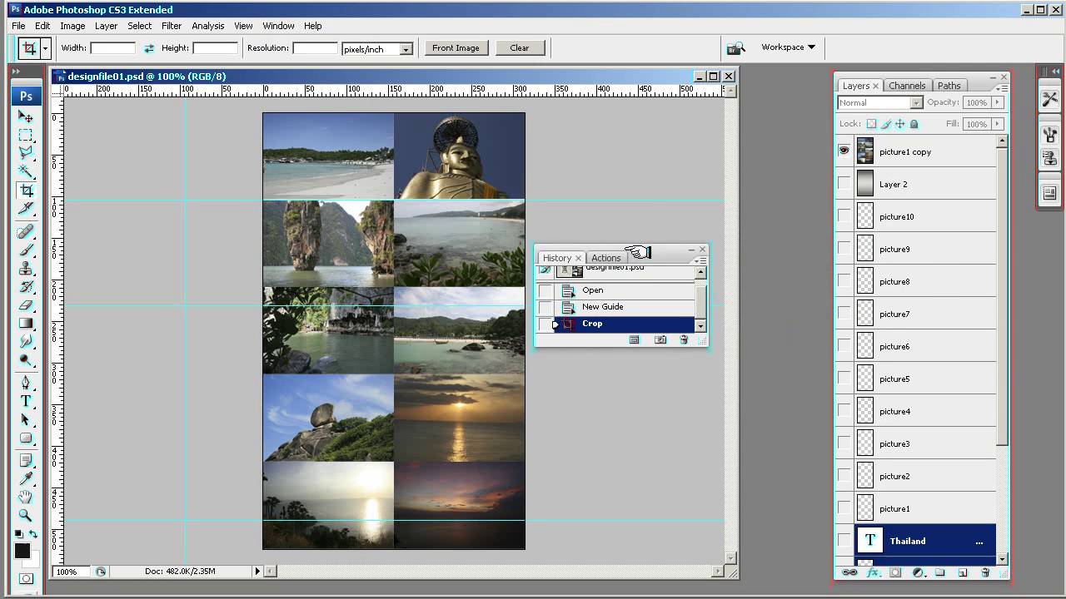
{"action": "left_click_drag", "start_coordinate": [620, 348], "coordinate": [633, 507]}
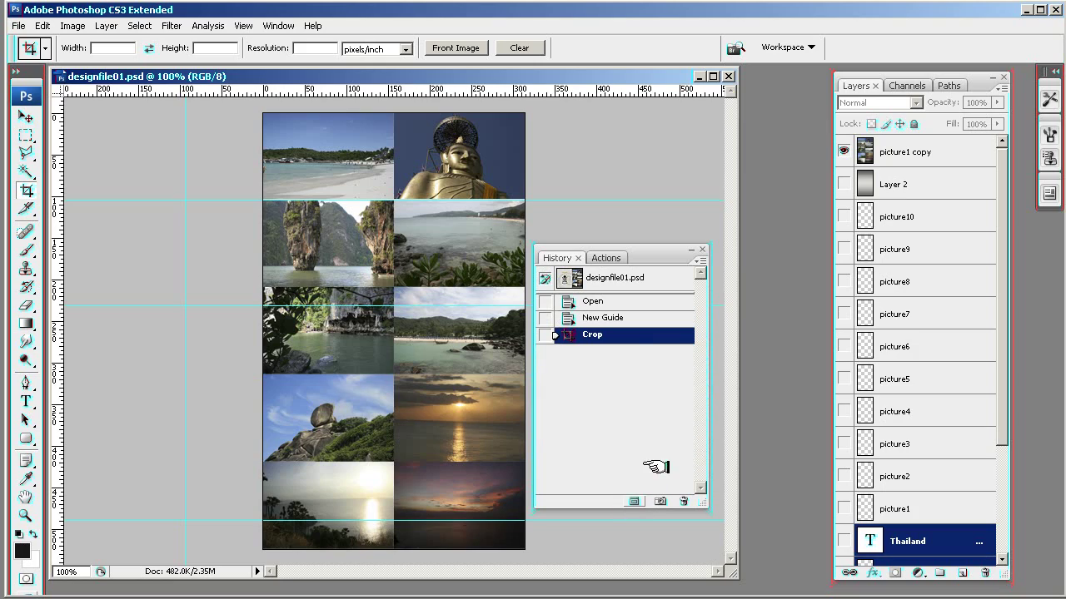
{"action": "left_click", "coordinate": [563, 317]}
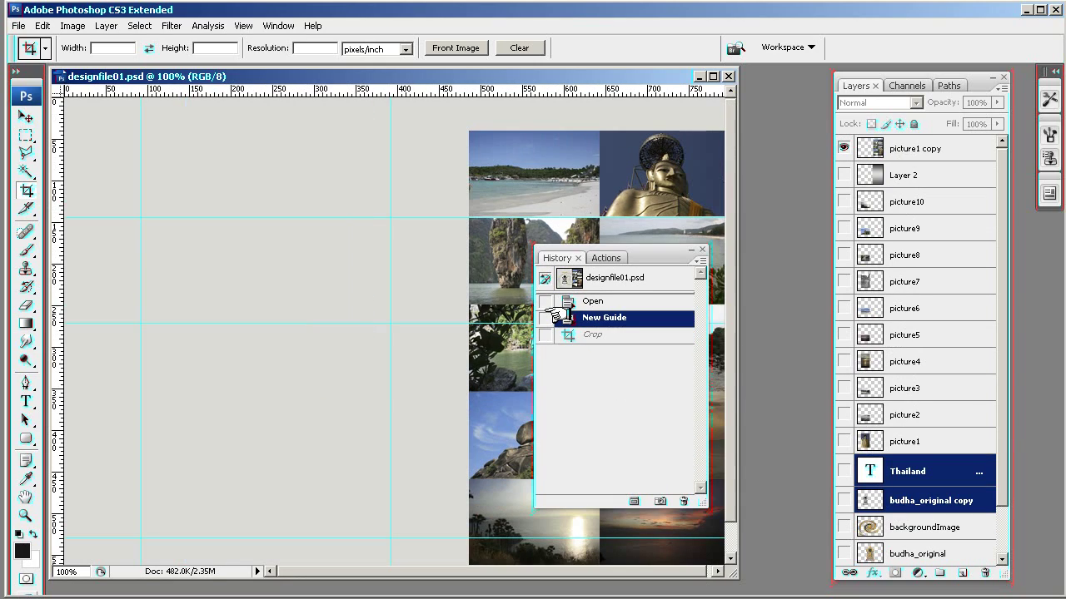
{"action": "left_click", "coordinate": [701, 251]}
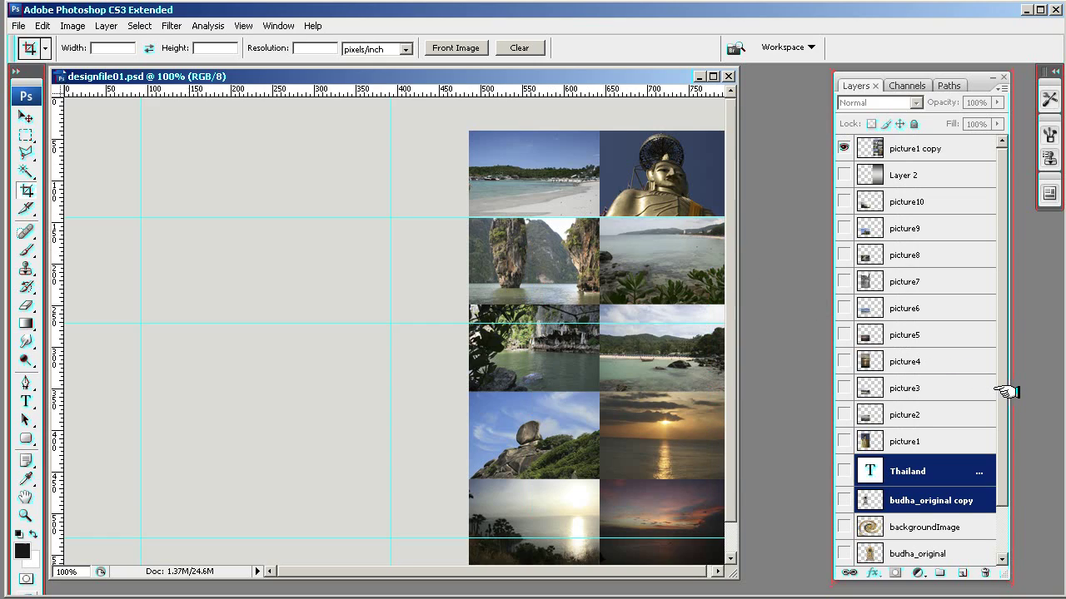
{"action": "left_click_drag", "start_coordinate": [1004, 388], "coordinate": [994, 435]}
- Show the budha_original copy and Thailand layers and hide Layer 1 to reveal transparency
{"action": "scroll", "coordinate": [999, 433], "scroll_direction": "up", "scroll_amount": 1}
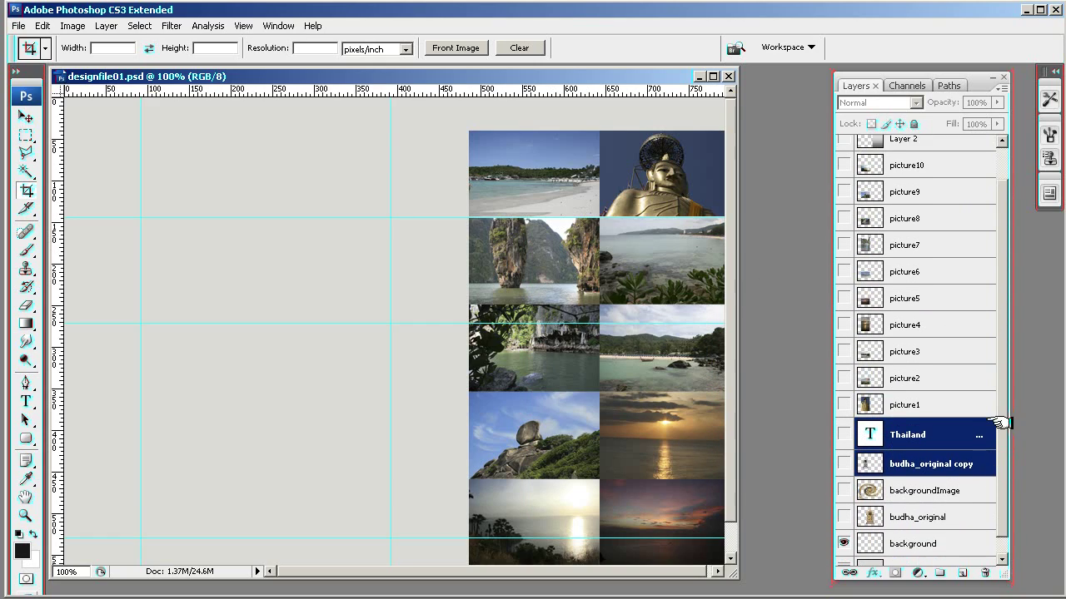
{"action": "scroll", "coordinate": [999, 433], "scroll_direction": "down", "scroll_amount": 1}
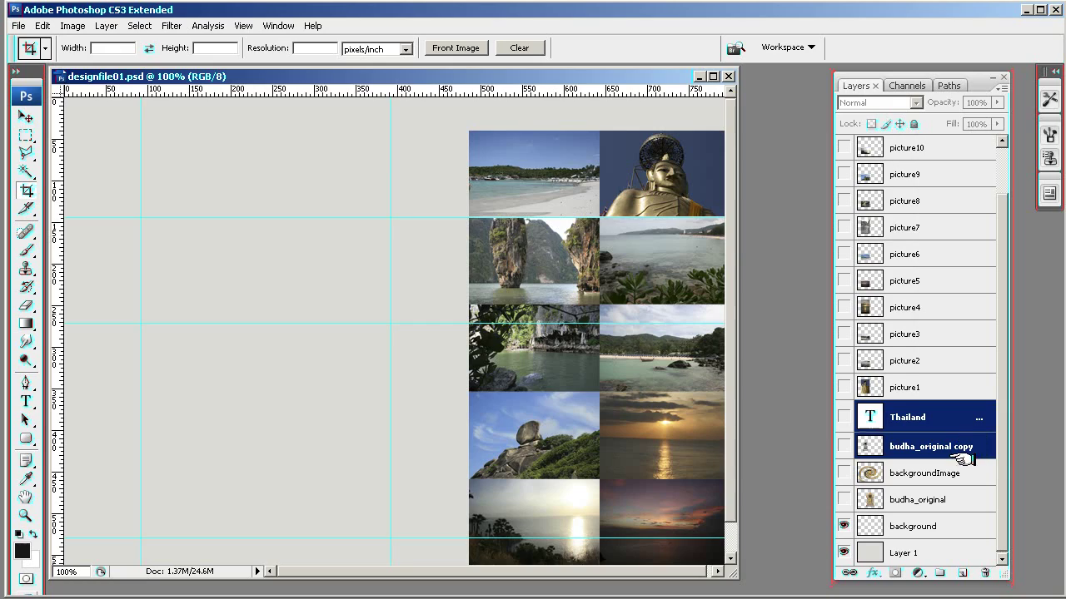
{"action": "left_click", "coordinate": [844, 446]}
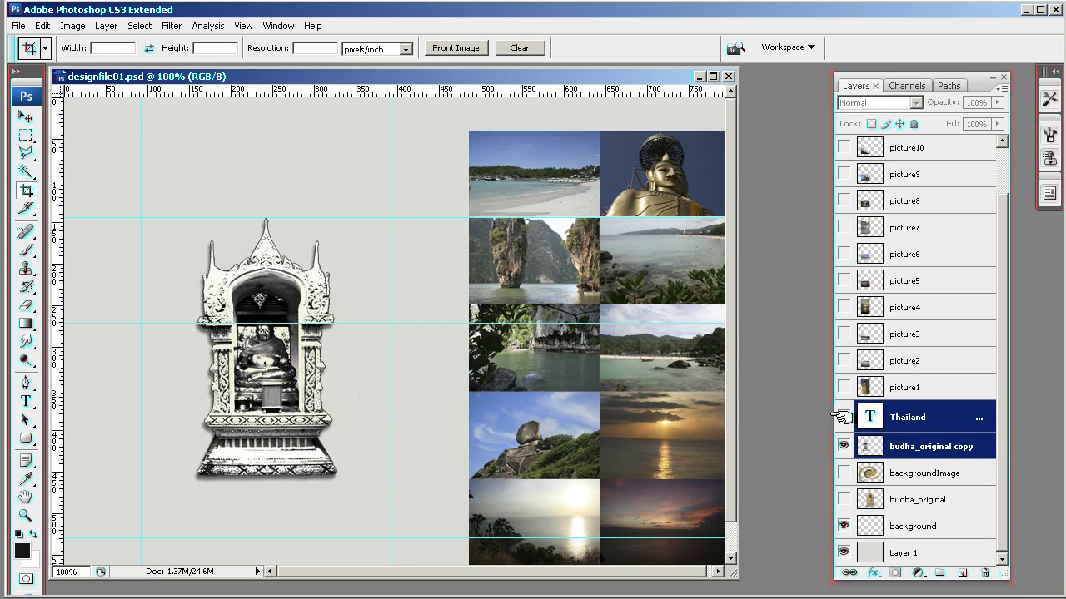
{"action": "left_click", "coordinate": [843, 417]}
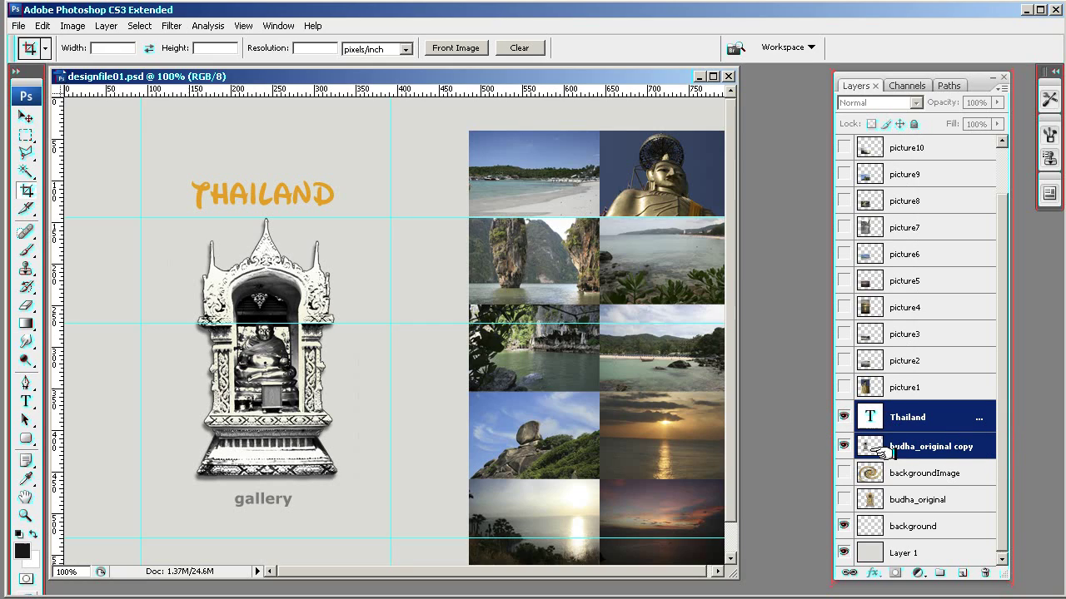
{"action": "left_click", "coordinate": [844, 552]}
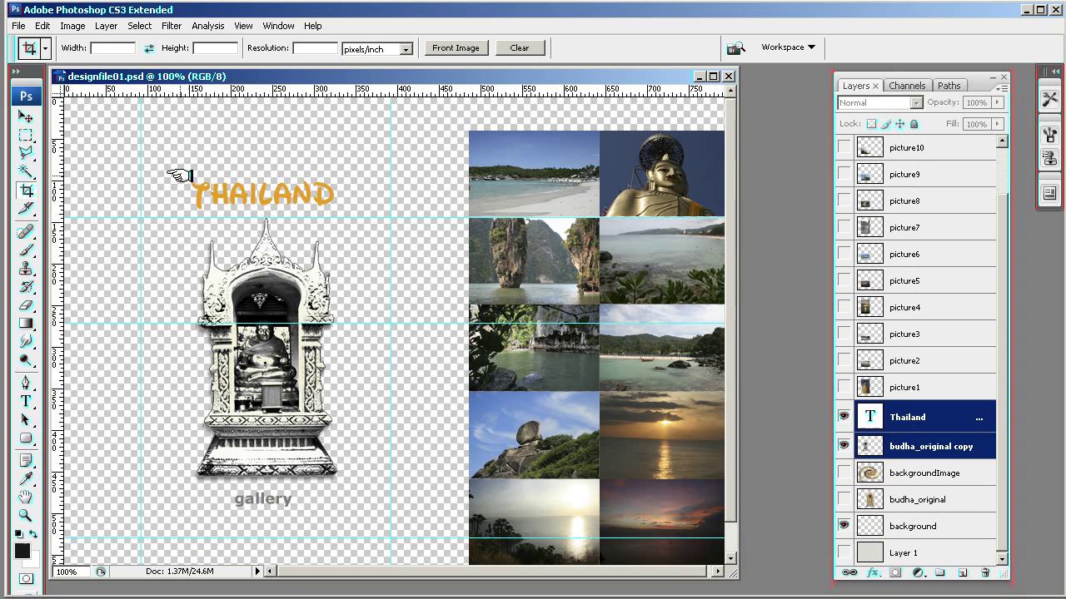
- Drag a crop area framing the THAILAND title, temple artwork and 'gallery' label
{"action": "left_click_drag", "start_coordinate": [178, 172], "coordinate": [346, 514]}
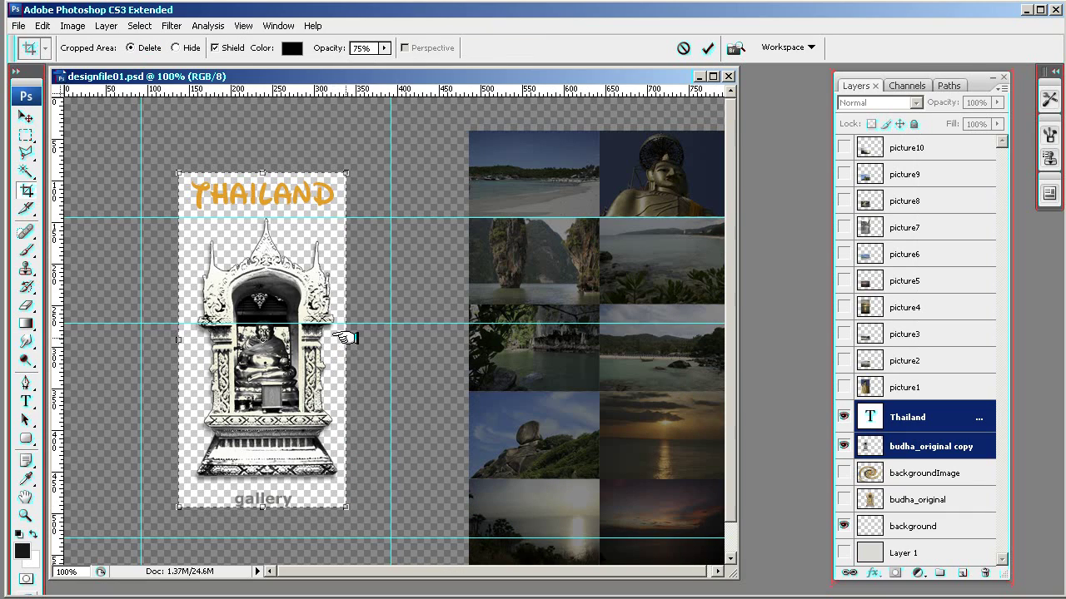